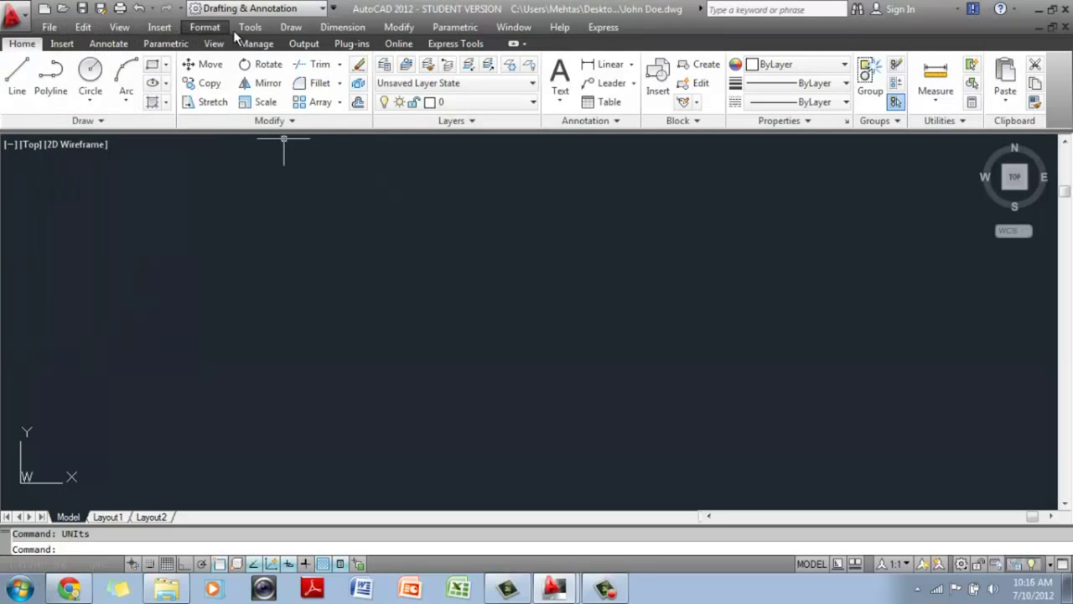
pyautogui.click(294, 28)
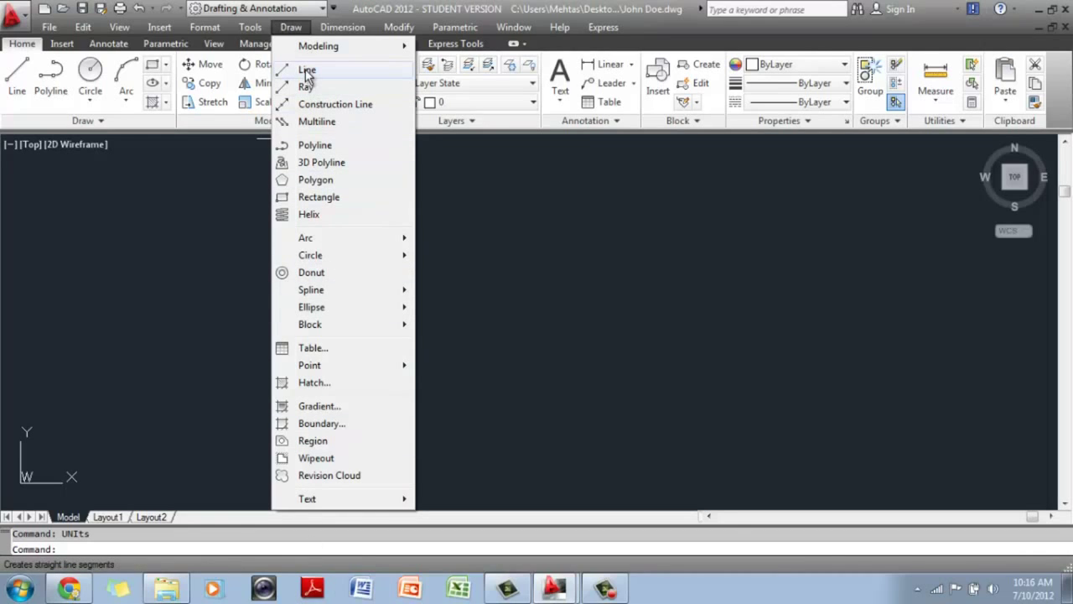
pyautogui.press('Escape')
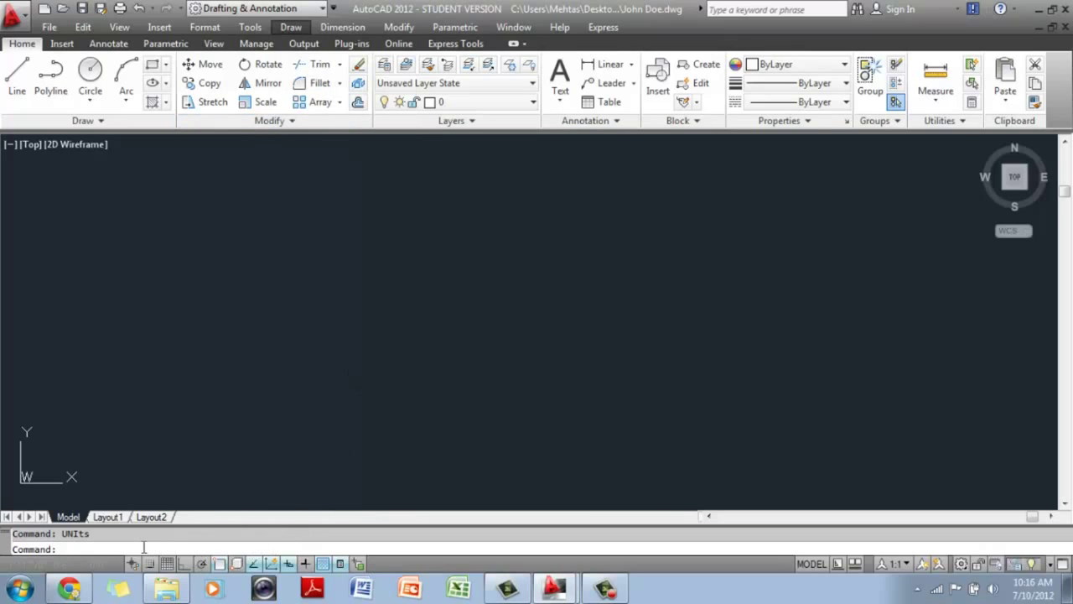
pyautogui.press('Escape')
pyautogui.write('L')
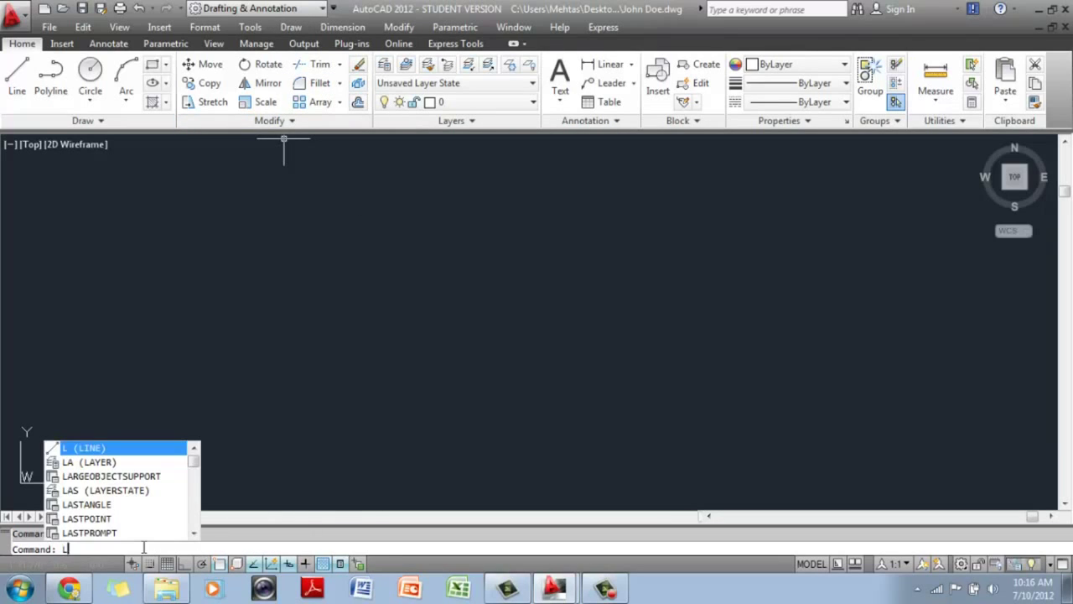
pyautogui.press('Return')
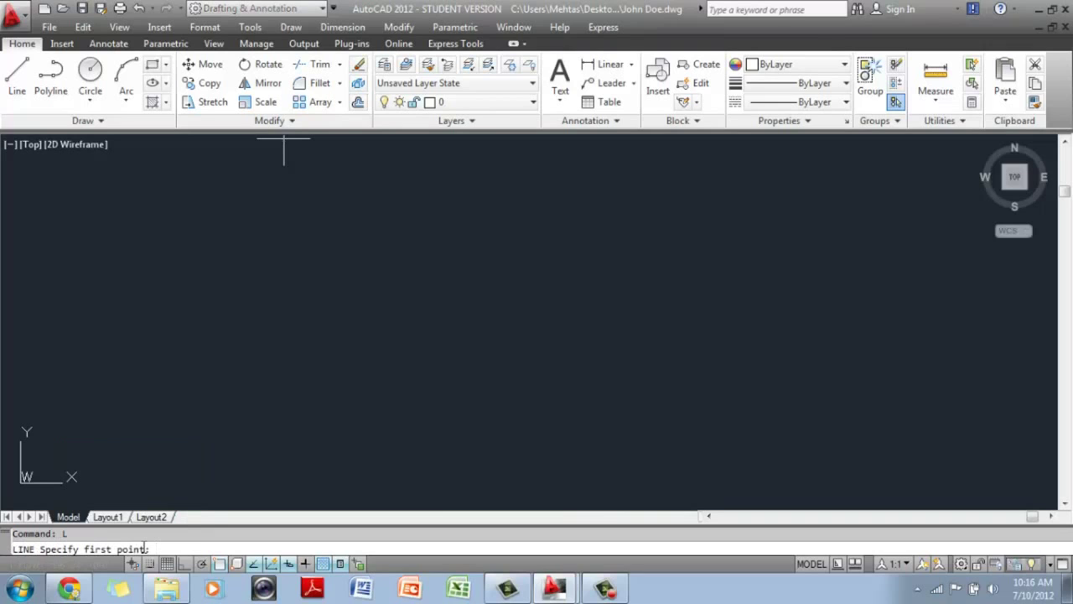
pyautogui.press('Escape')
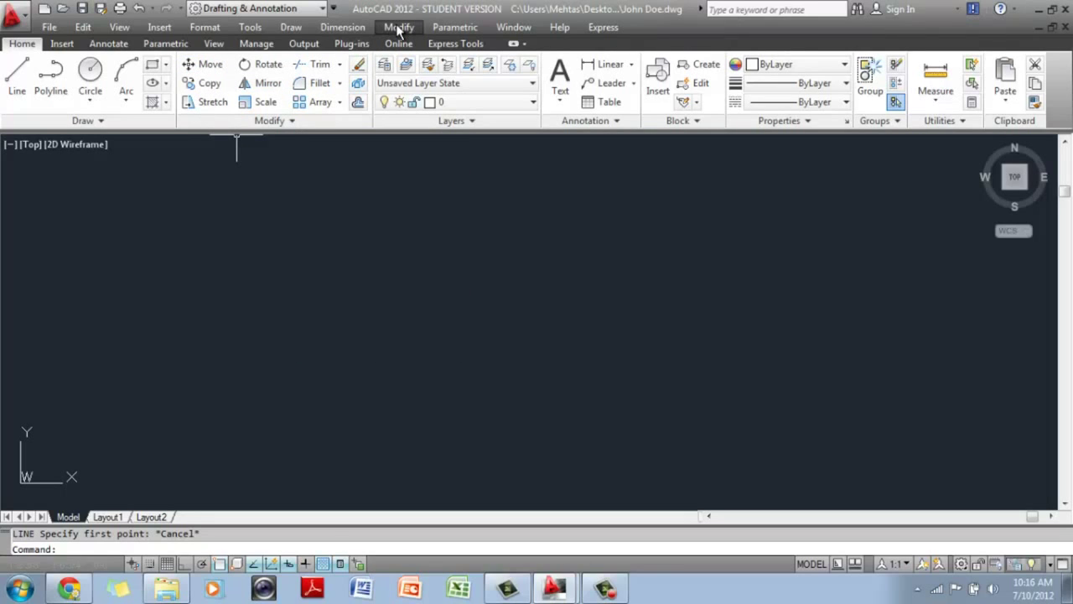
pyautogui.click(399, 28)
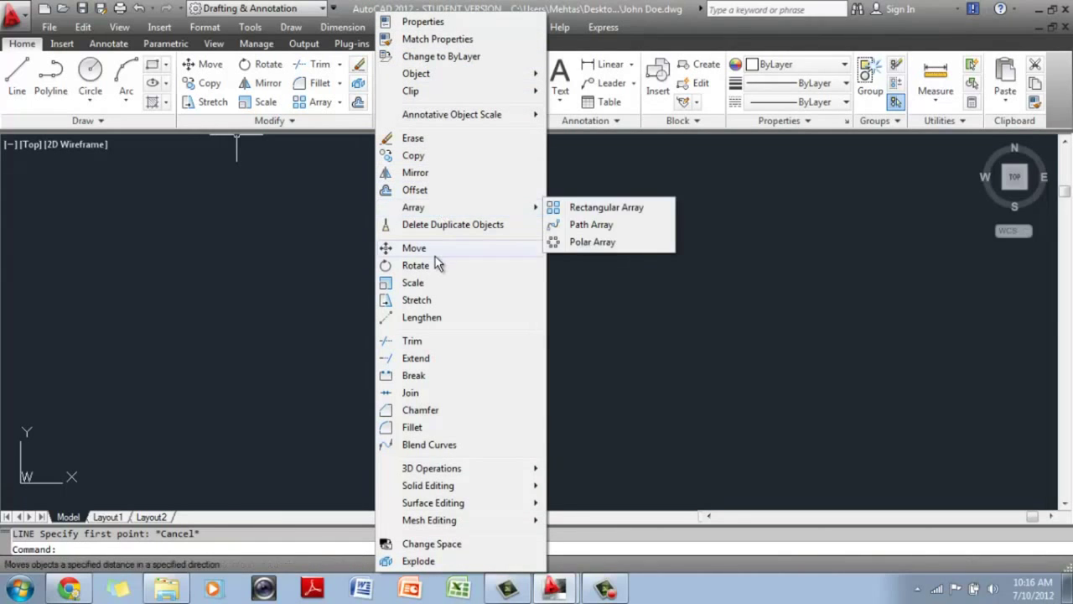
pyautogui.press('Escape')
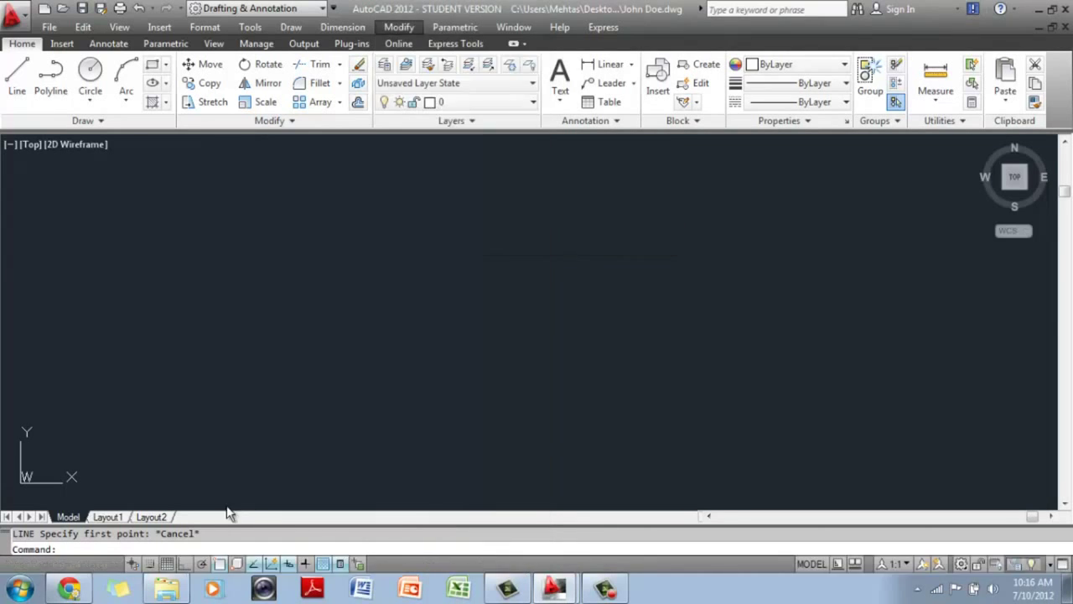
pyautogui.write('M')
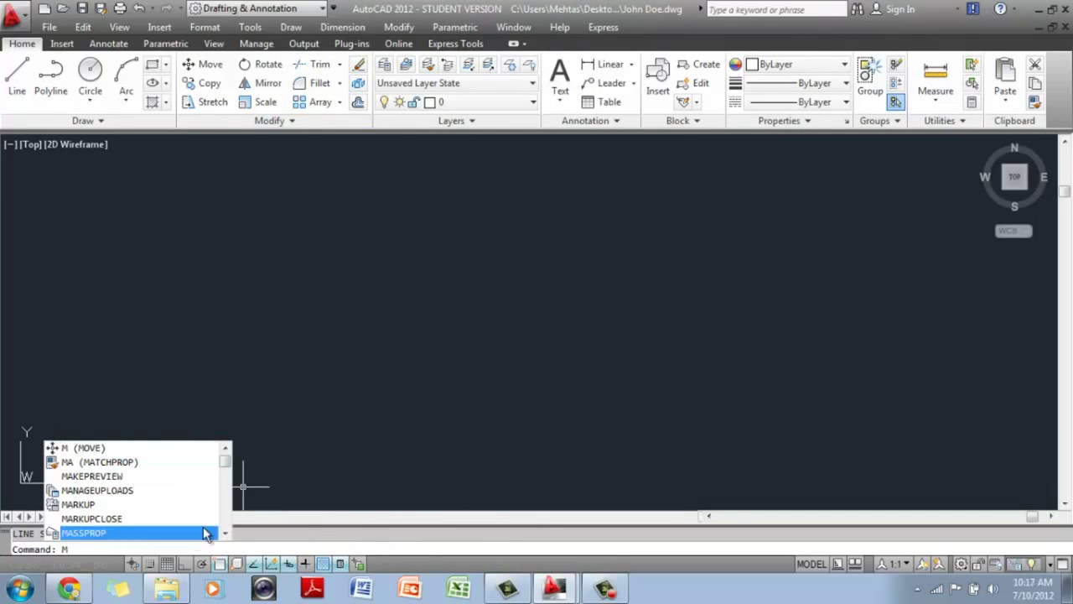
pyautogui.moveTo(223, 463); pyautogui.dragTo(201, 453)
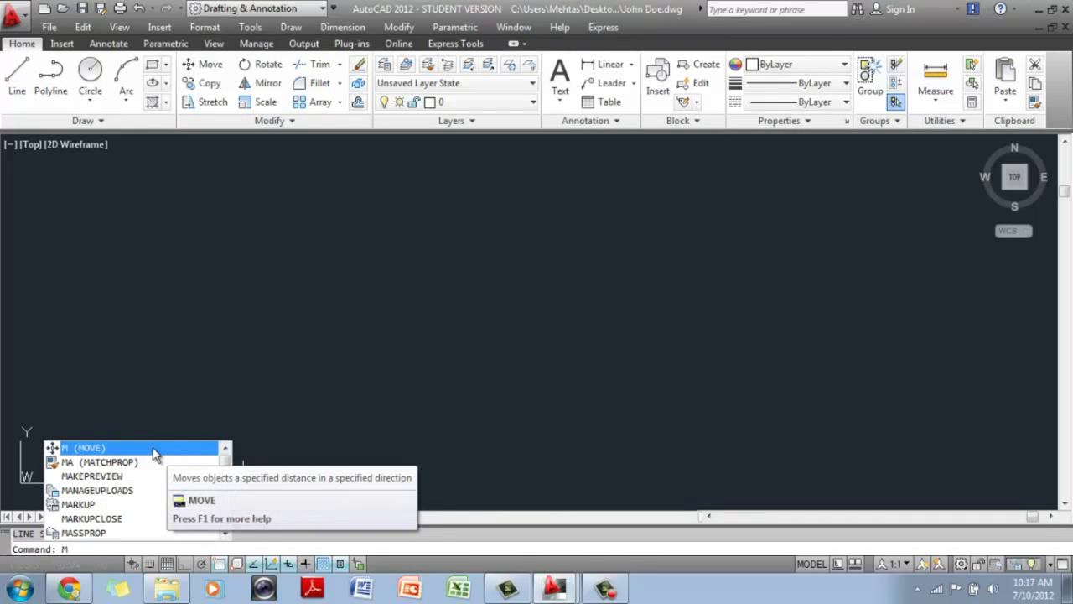
pyautogui.press('Escape')
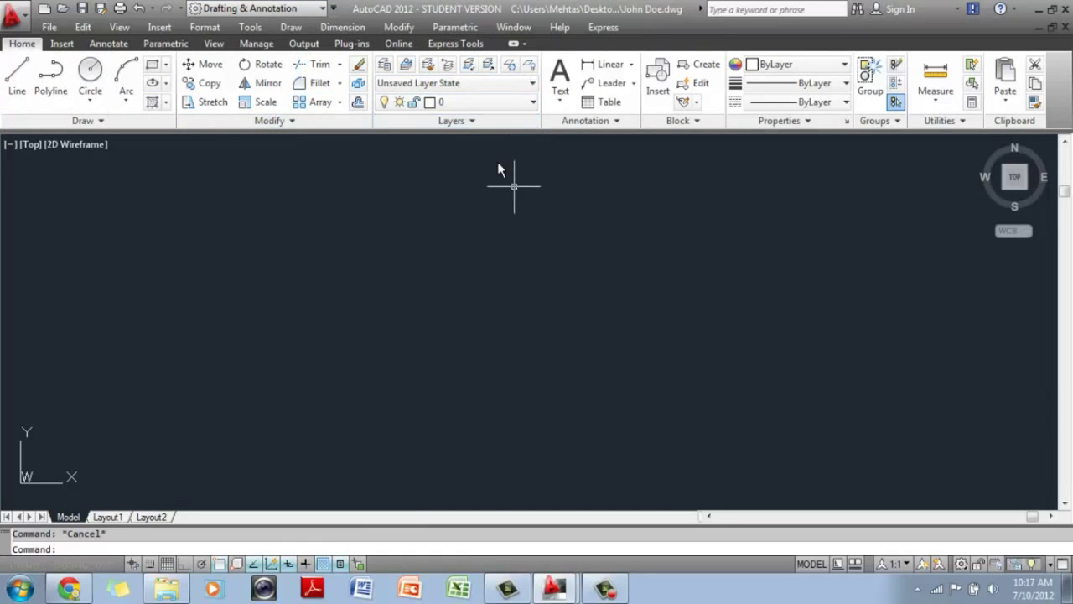
pyautogui.click(477, 84)
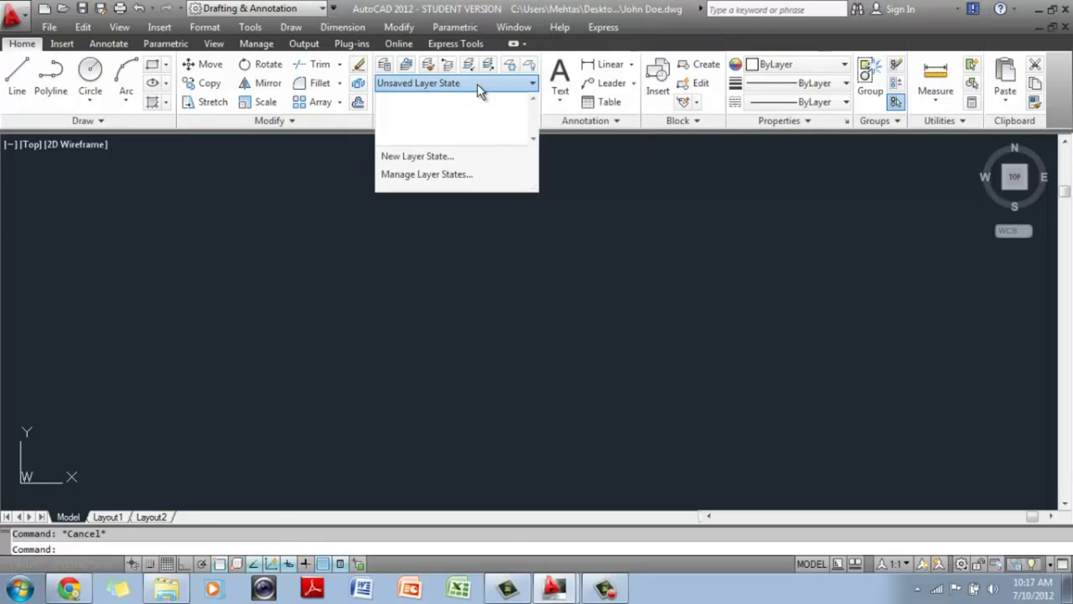
pyautogui.click(477, 84)
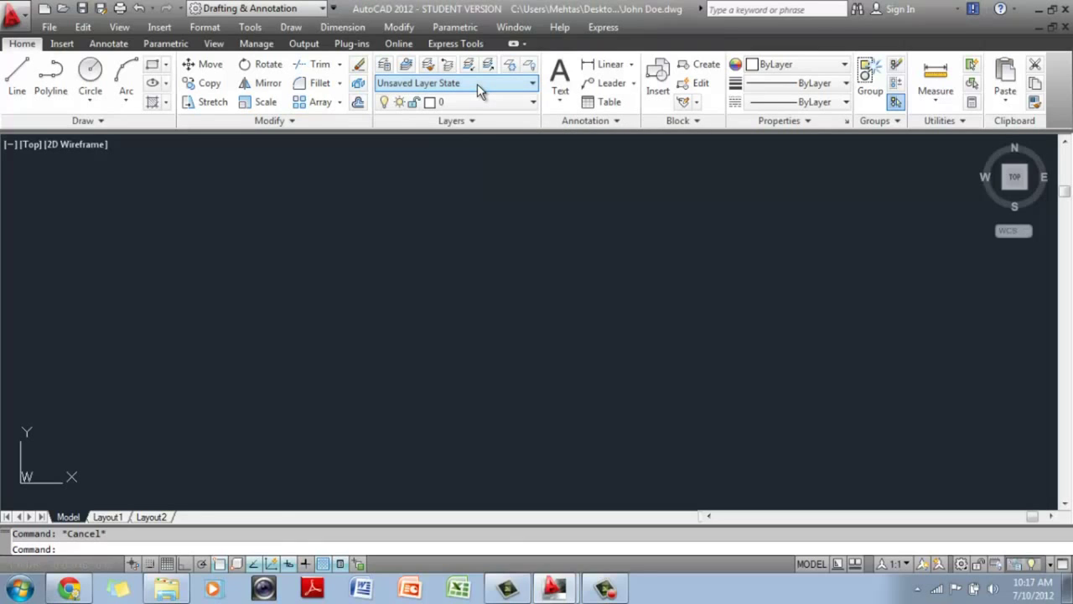
pyautogui.click(194, 67)
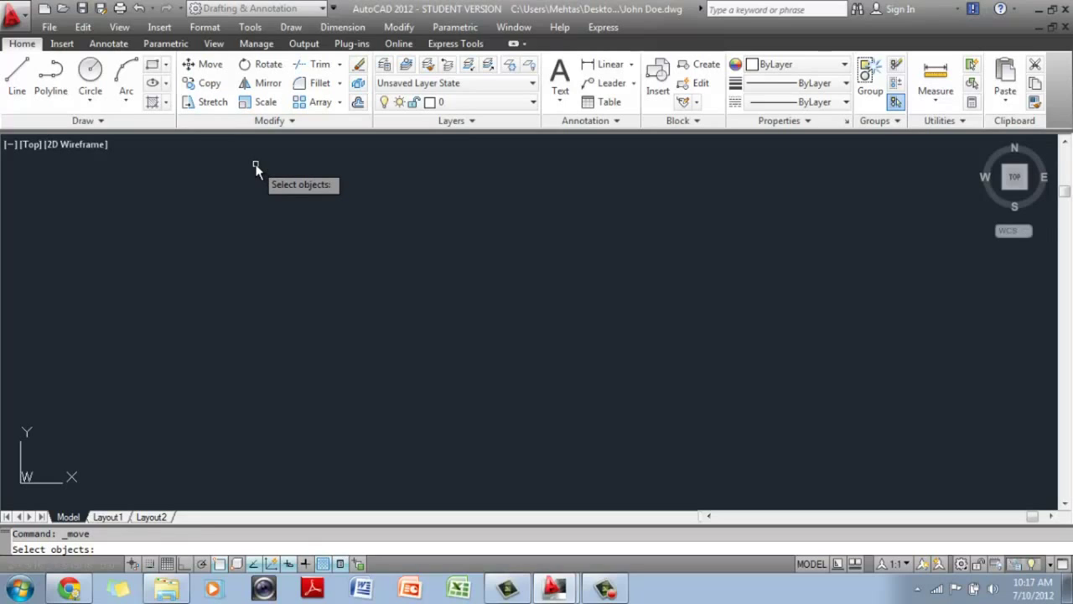
pyautogui.press('Escape')
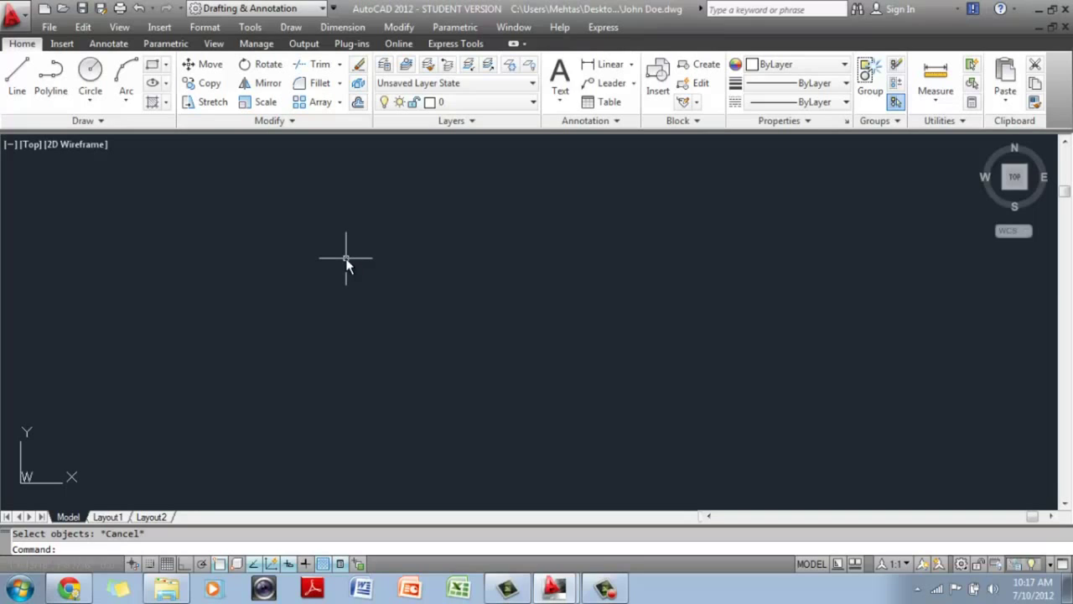
# Step: Draw an open, roughly pentagonal outline of five connected line segments with the Line command and end the command
pyautogui.click(17, 78)
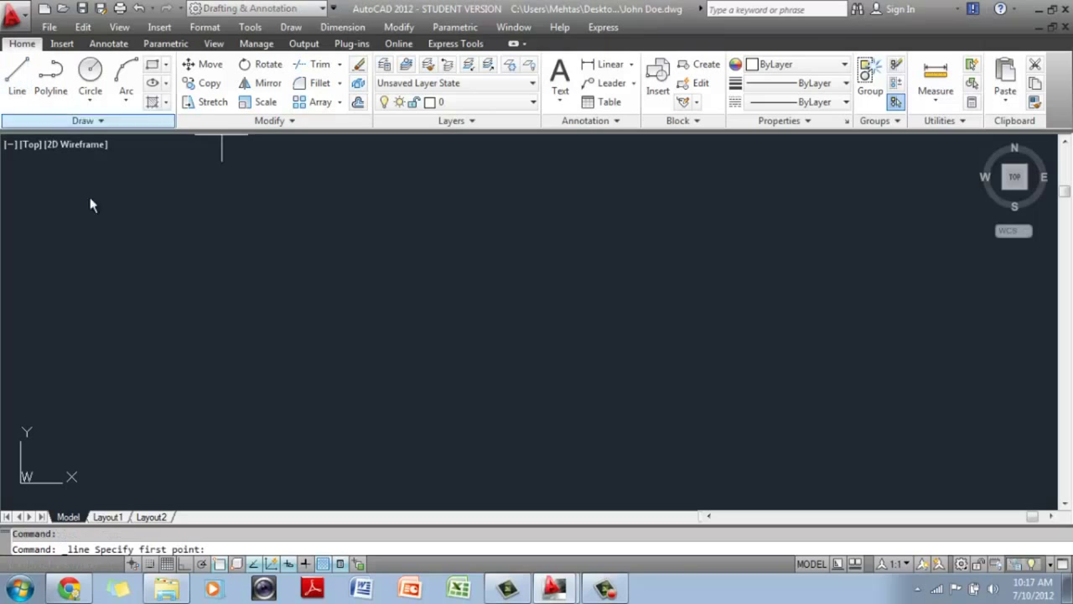
pyautogui.click(256, 267)
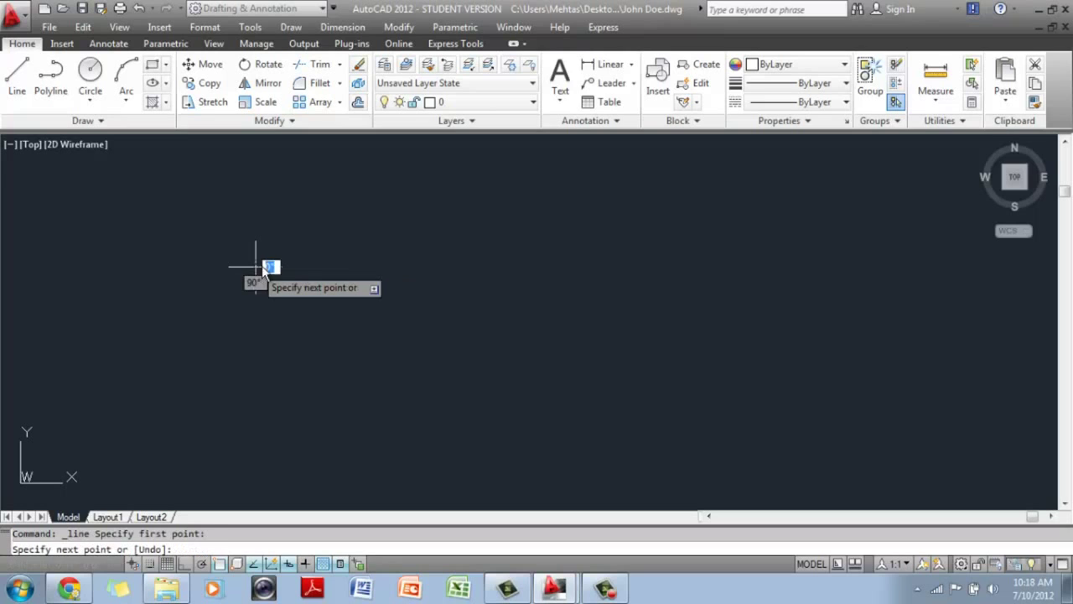
pyautogui.click(343, 244)
pyautogui.click(422, 332)
pyautogui.click(303, 374)
pyautogui.click(272, 277)
pyautogui.rightClick(283, 279)
pyautogui.click(302, 289)
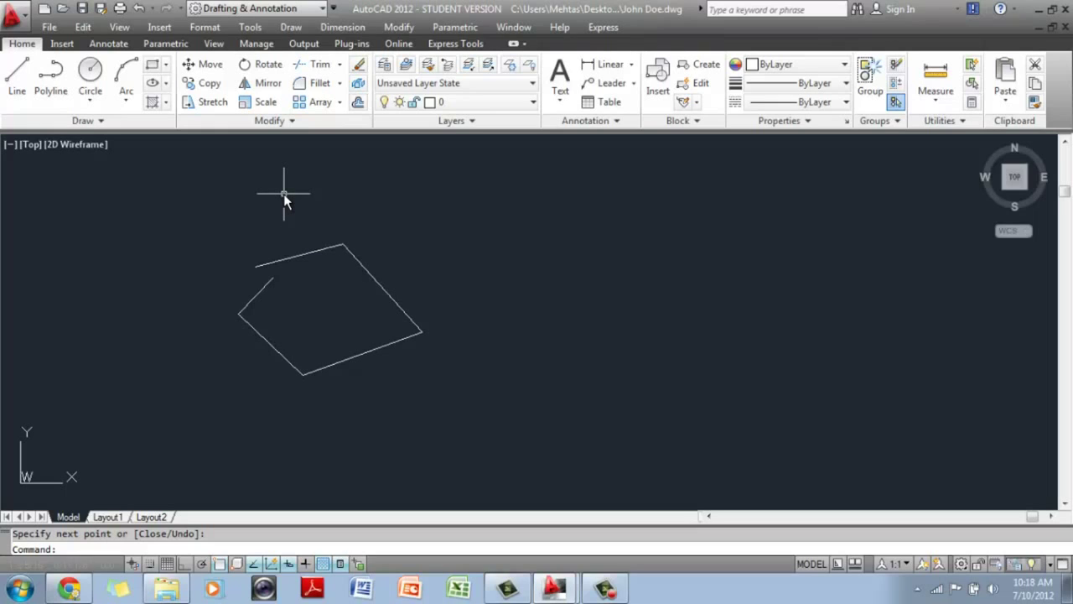
# Step: Erase all five line segments of the open outline from the drawing
pyautogui.click(359, 64)
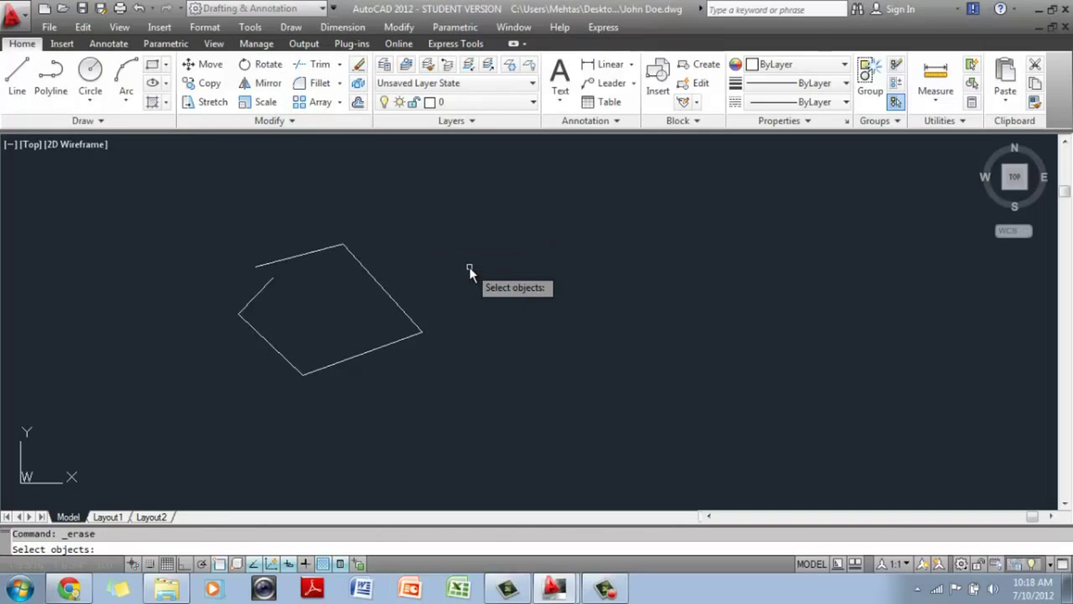
pyautogui.click(378, 286)
pyautogui.click(361, 358)
pyautogui.click(276, 357)
pyautogui.click(255, 297)
pyautogui.click(279, 260)
pyautogui.press('Return')
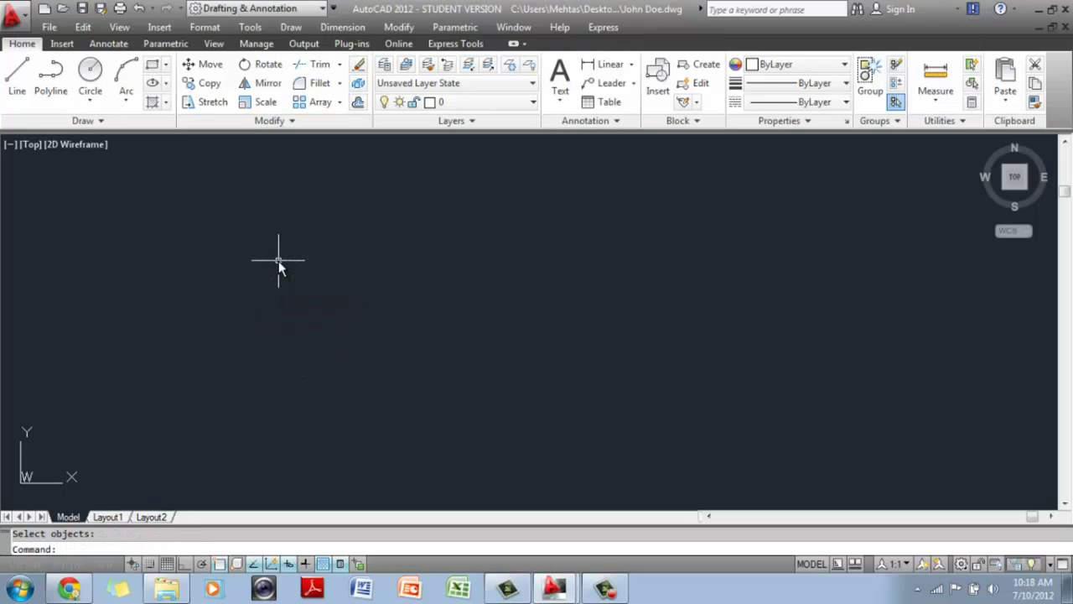
pyautogui.click(17, 77)
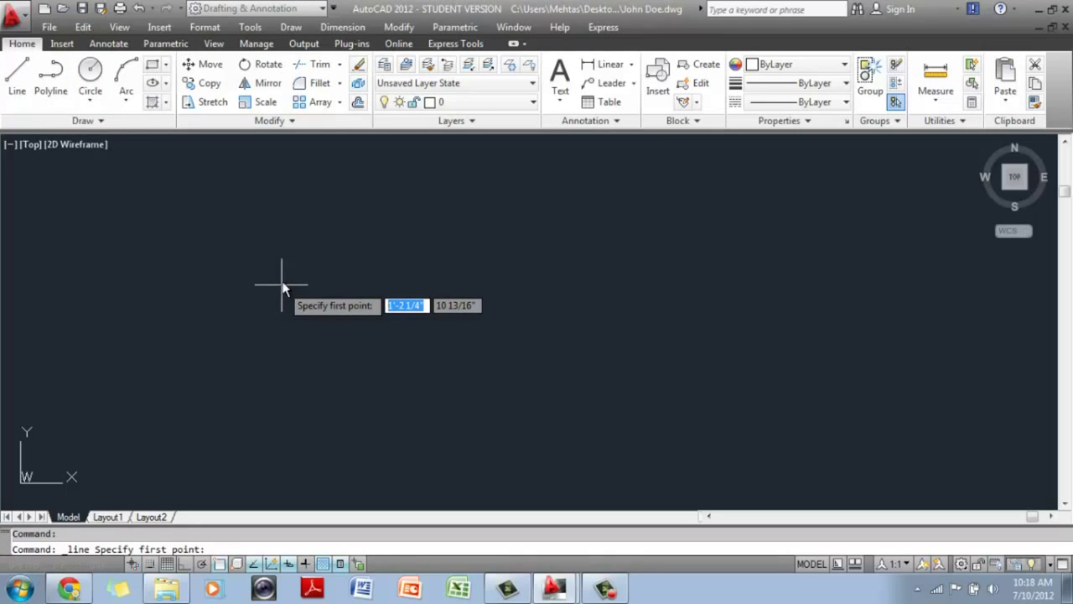
pyautogui.click(359, 64)
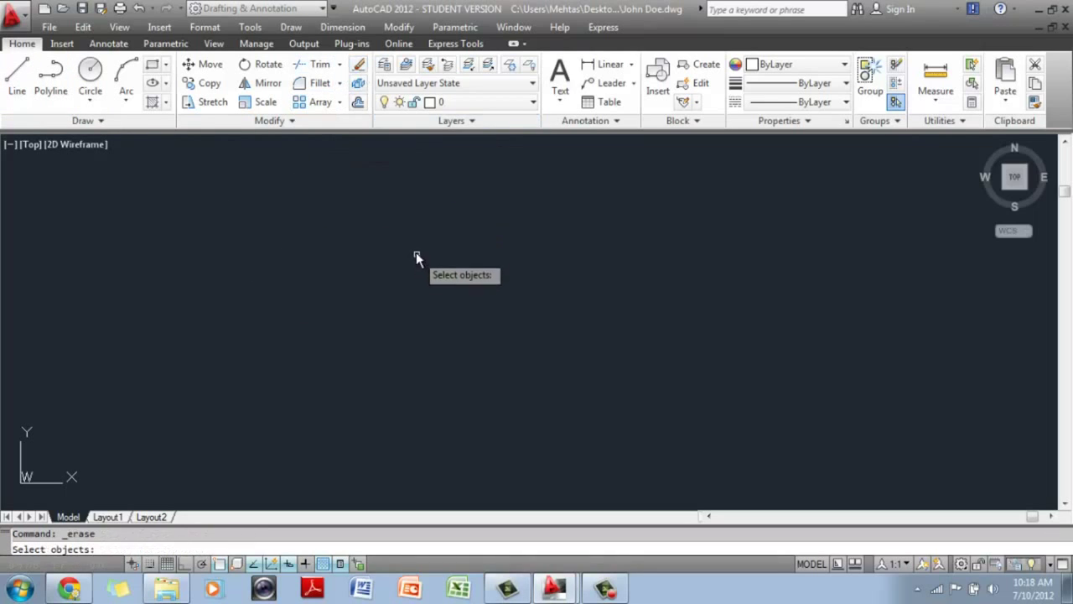
pyautogui.press('Escape')
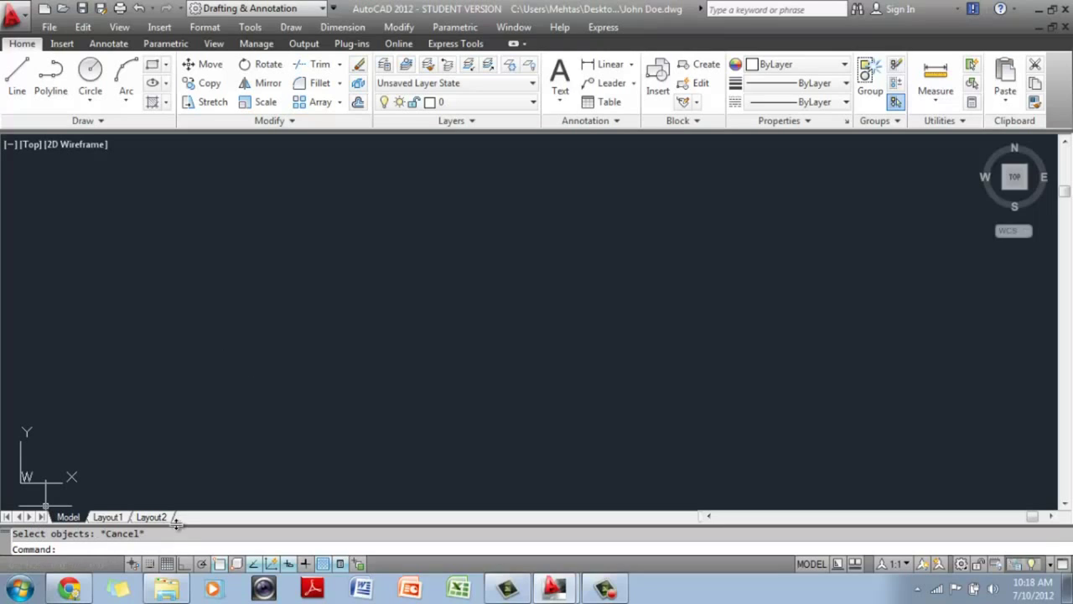
# Step: Enlarge the command line area so that it shows five lines of command history and prompt
pyautogui.moveTo(254, 494); pyautogui.dragTo(254, 484)
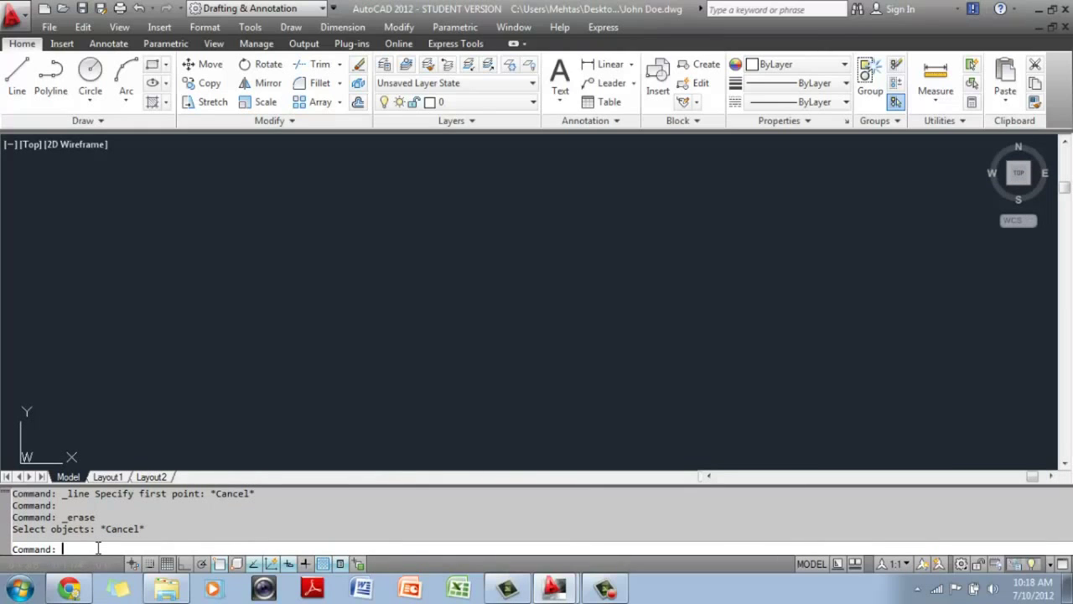
pyautogui.click(27, 102)
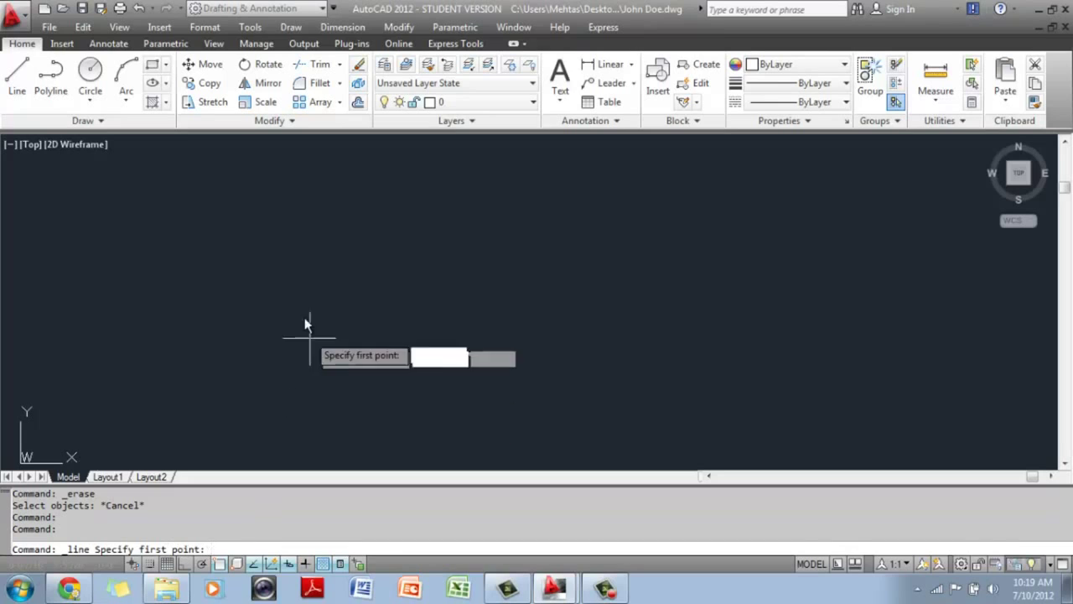
pyautogui.click(301, 248)
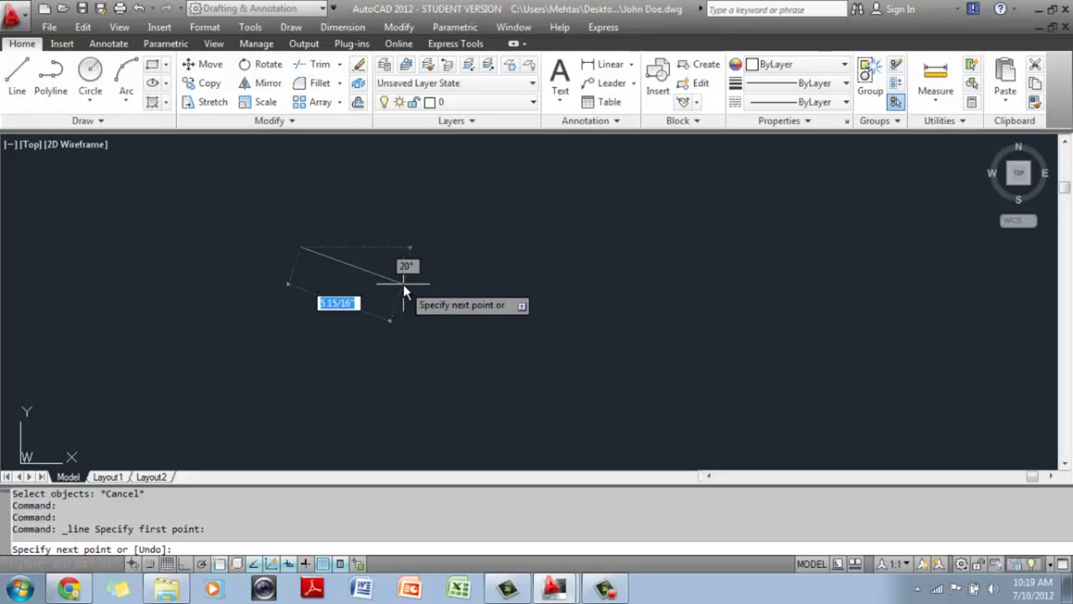
pyautogui.press('Escape')
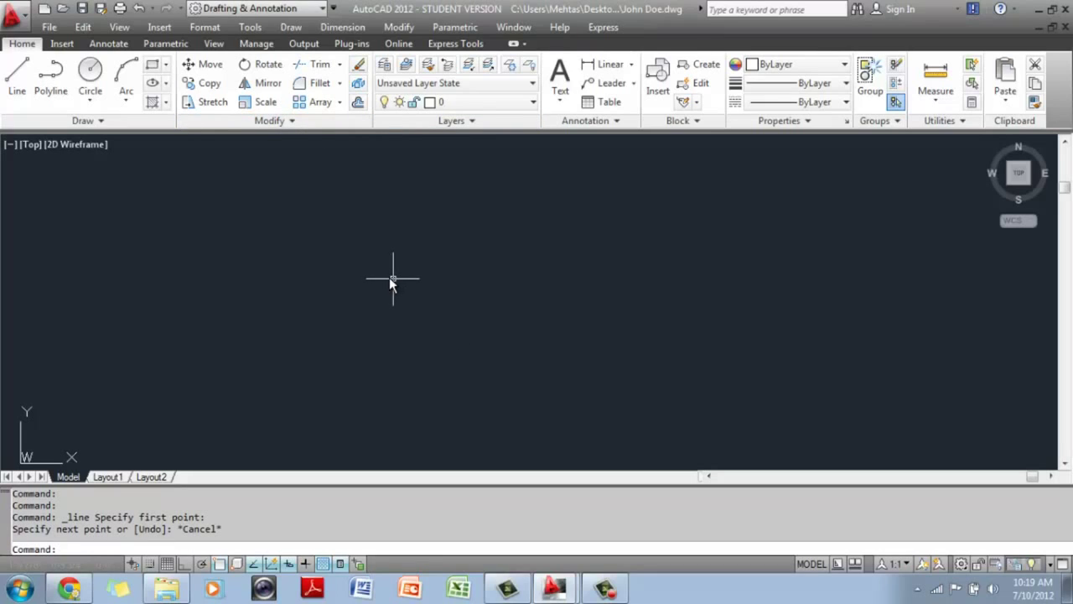
# Step: Draw a freehand chain of twelve connected line segments, starting with a long near-horizontal line and continuing into an irregular polygon around it
pyautogui.click(12, 89)
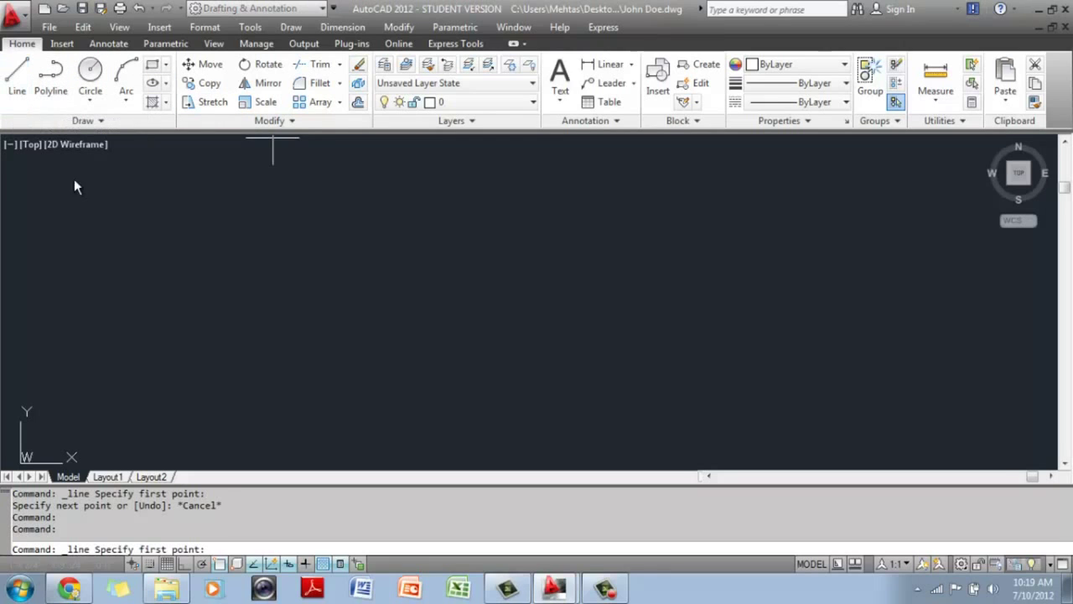
pyautogui.click(231, 283)
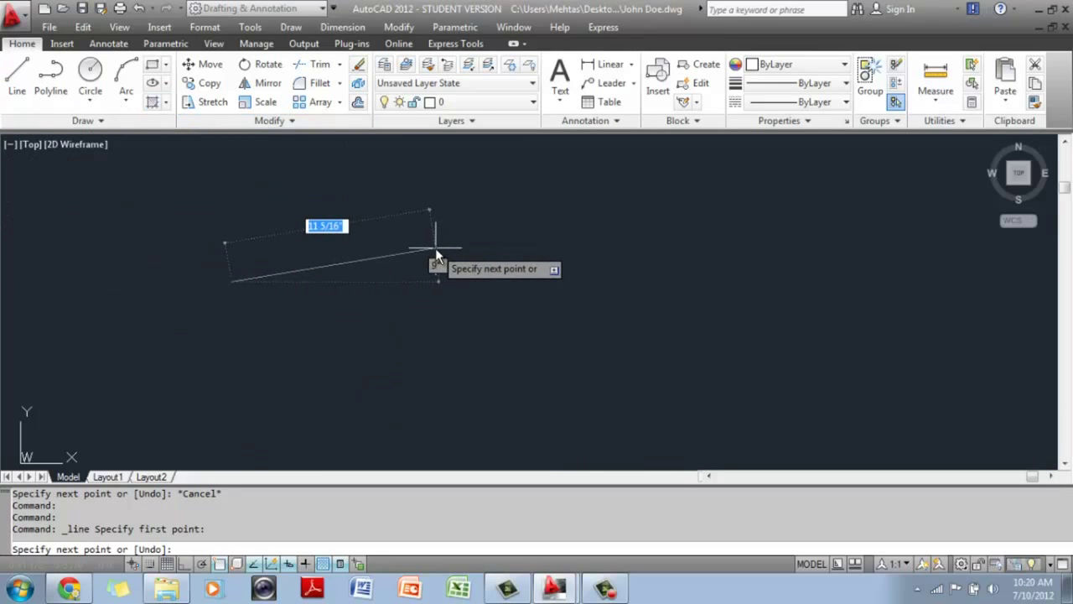
pyautogui.click(585, 280)
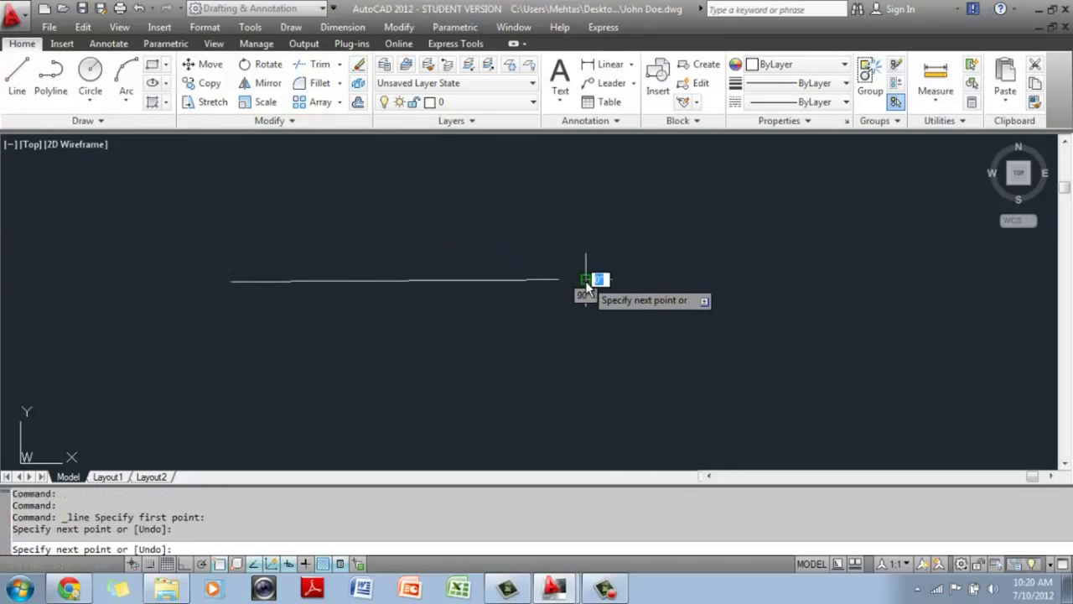
pyautogui.click(388, 388)
pyautogui.click(205, 279)
pyautogui.click(327, 204)
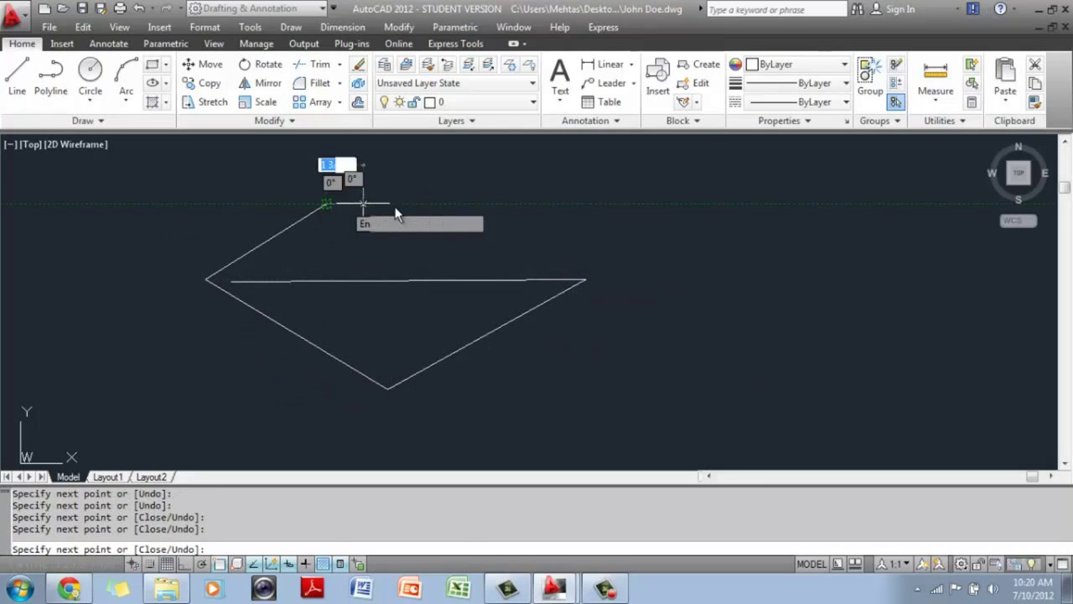
pyautogui.click(503, 218)
pyautogui.click(608, 268)
pyautogui.click(608, 350)
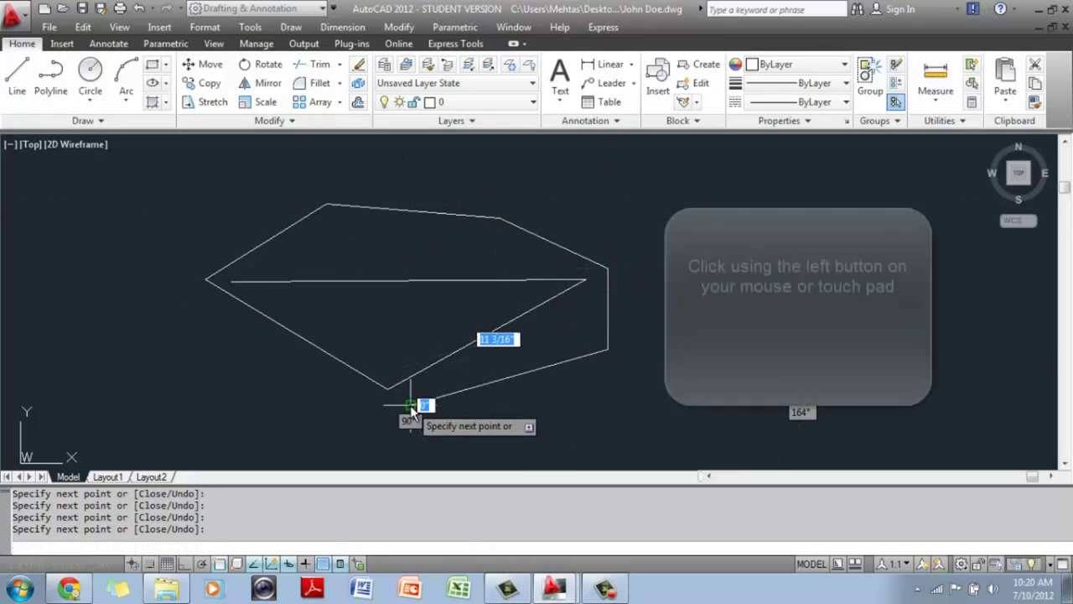
pyautogui.click(365, 405)
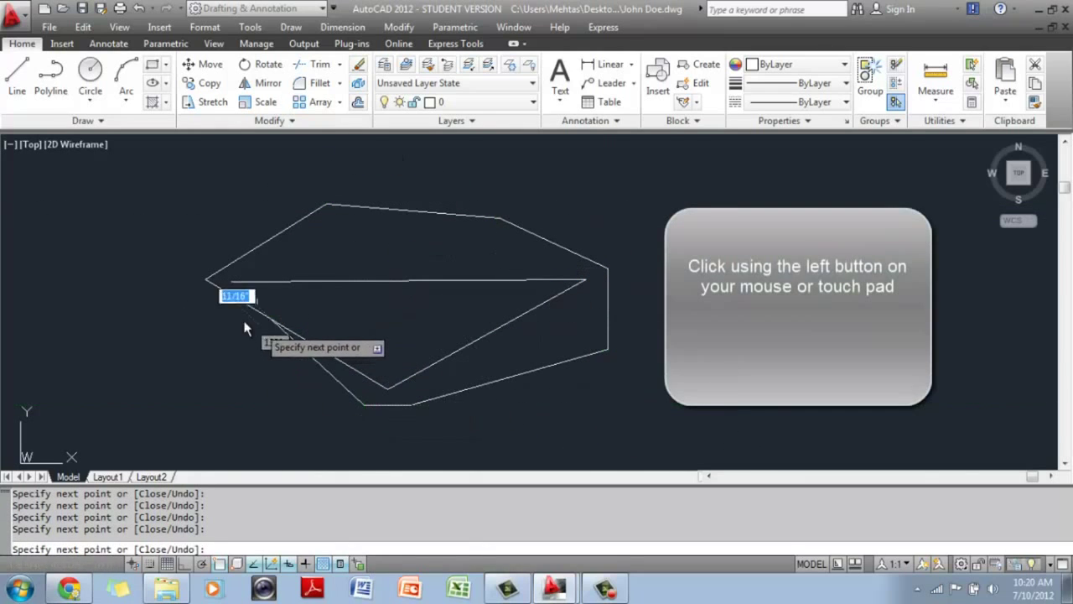
pyautogui.click(201, 277)
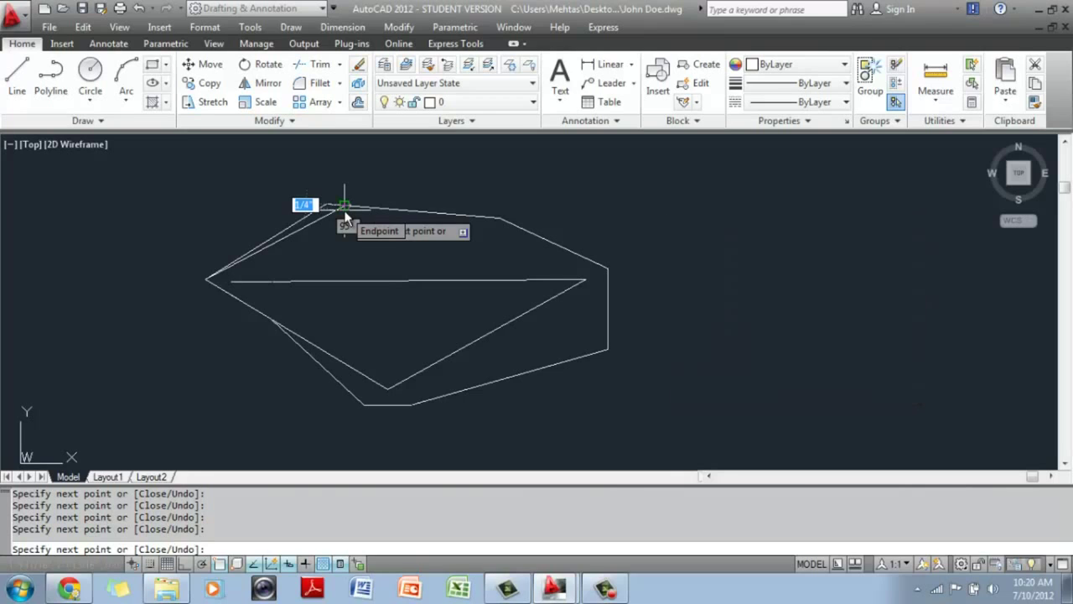
pyautogui.click(345, 209)
pyautogui.press('Return')
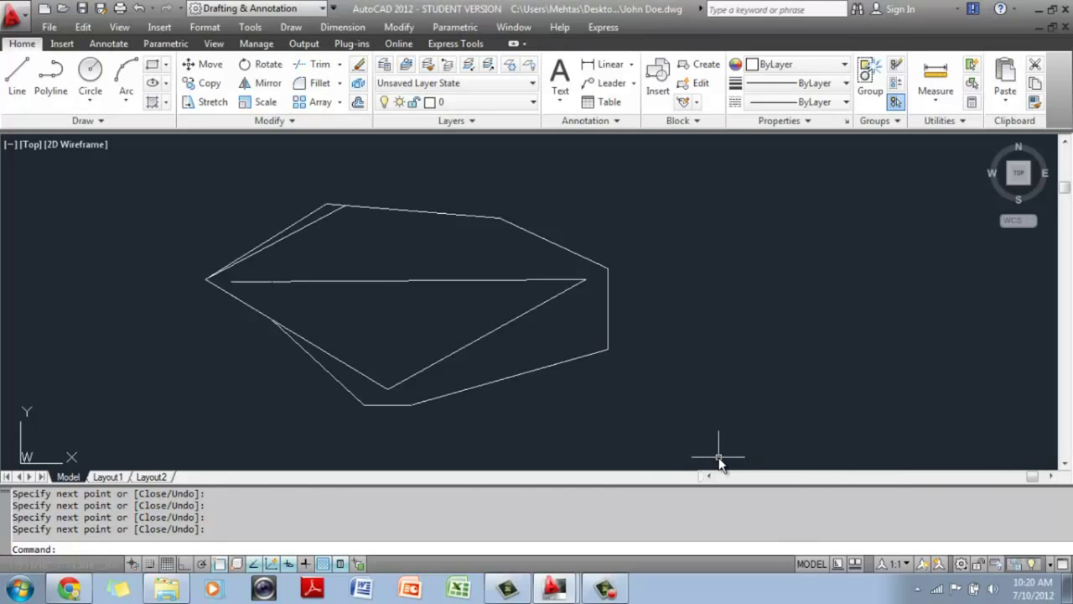
pyautogui.hotkey('ctrl', 'a')
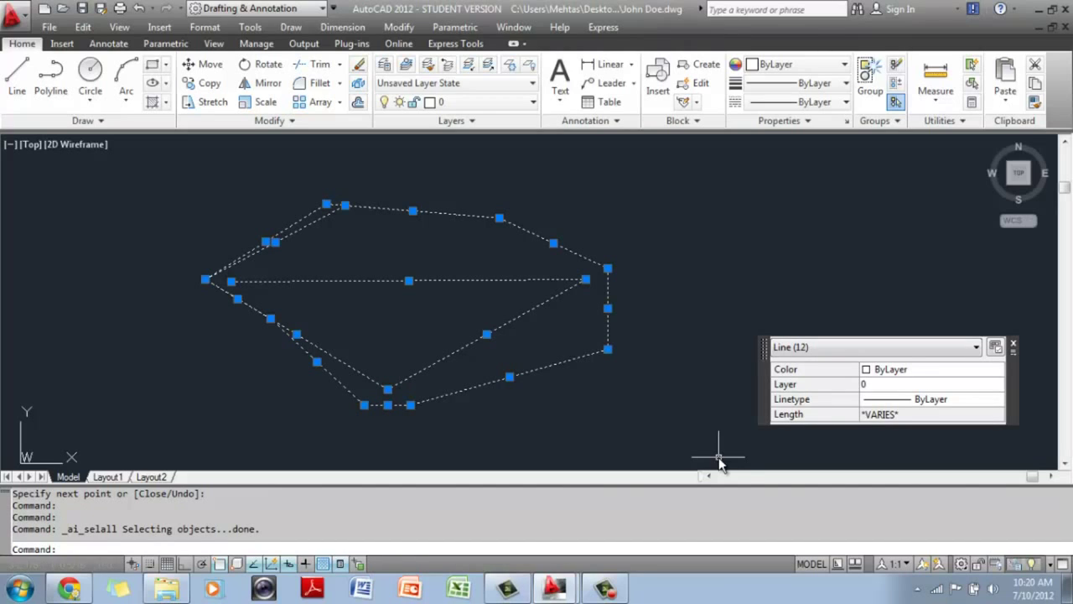
pyautogui.press('Delete')
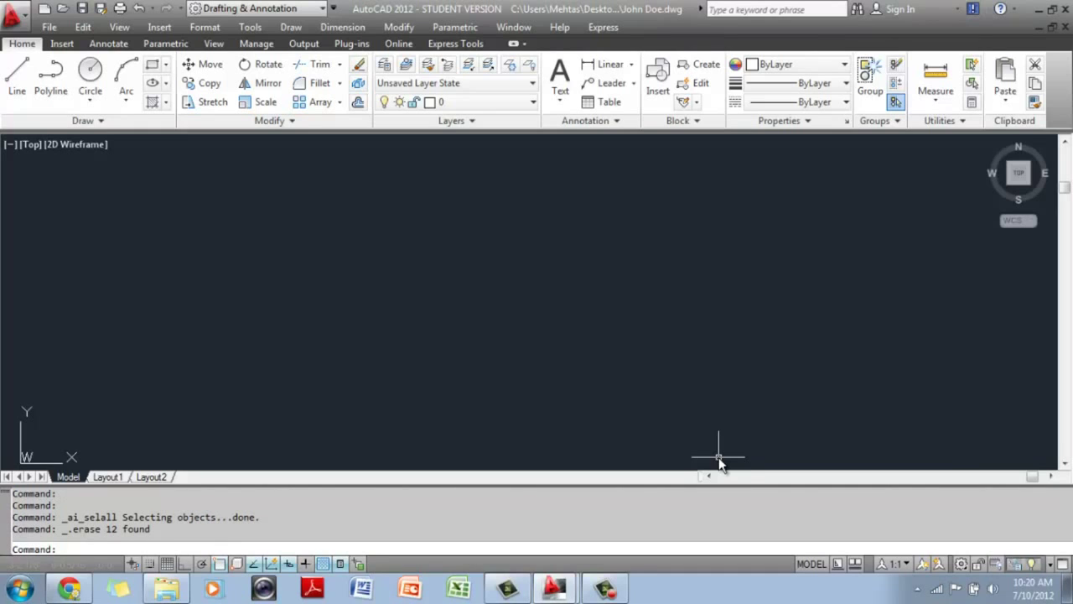
pyautogui.hotkey('ctrl', 'z')
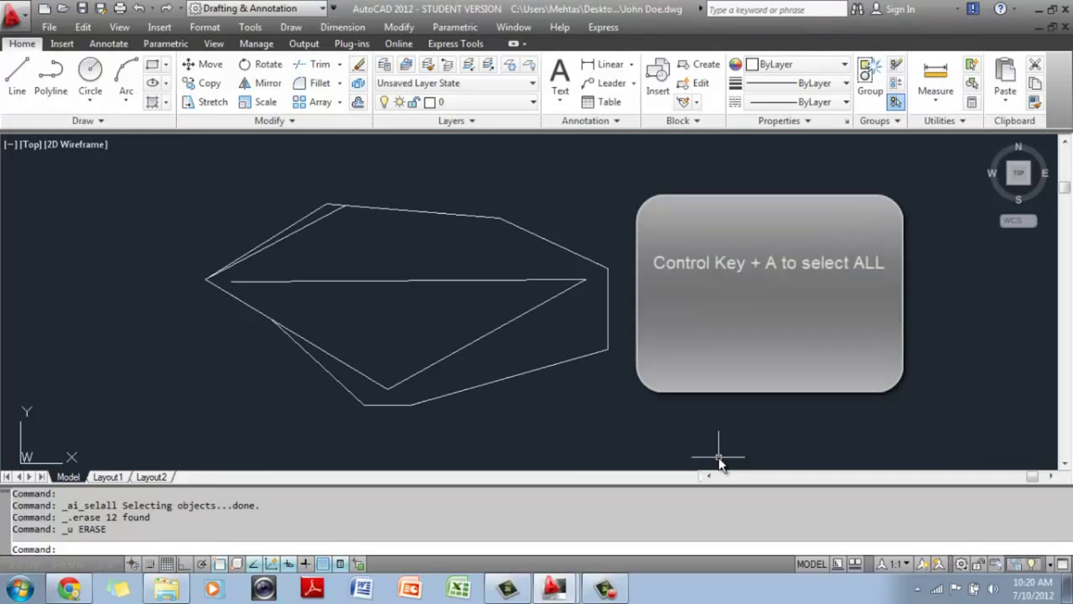
# Step: Select all the lines in the drawing at once and erase them
pyautogui.hotkey('ctrl', 'a')
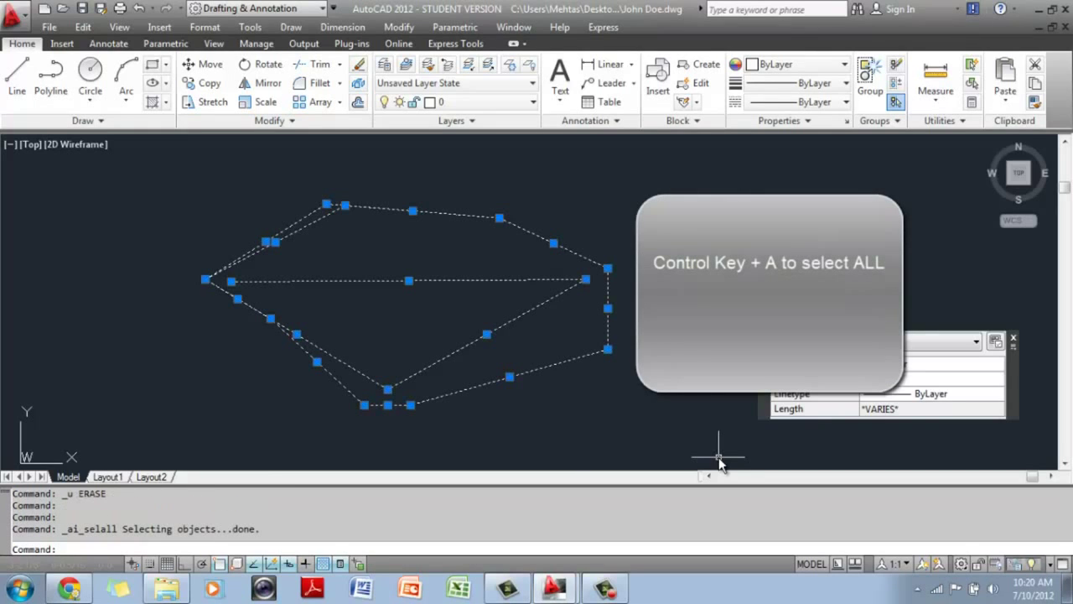
pyautogui.press('Delete')
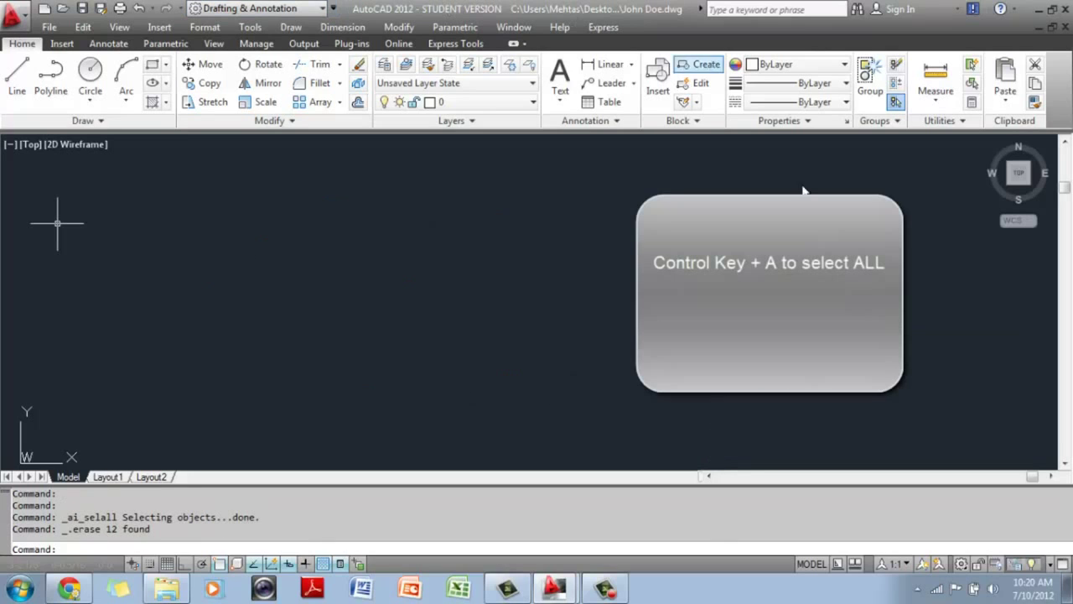
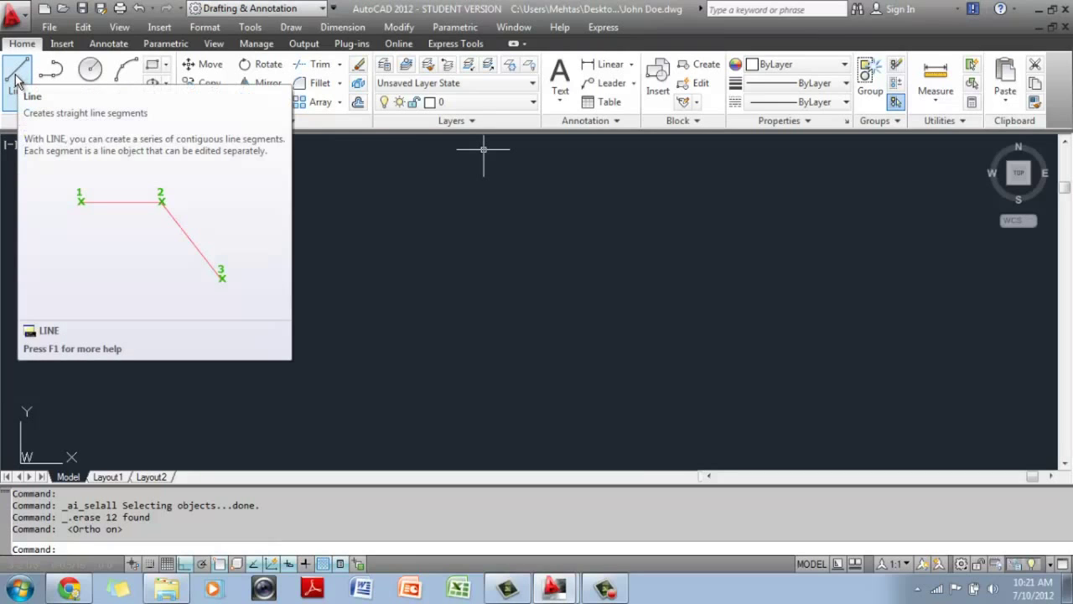
# Step: With the Line command and Ortho on, draw the top and right sides of a square, each 2 inches long, starting at its upper-left corner
pyautogui.click(15, 79)
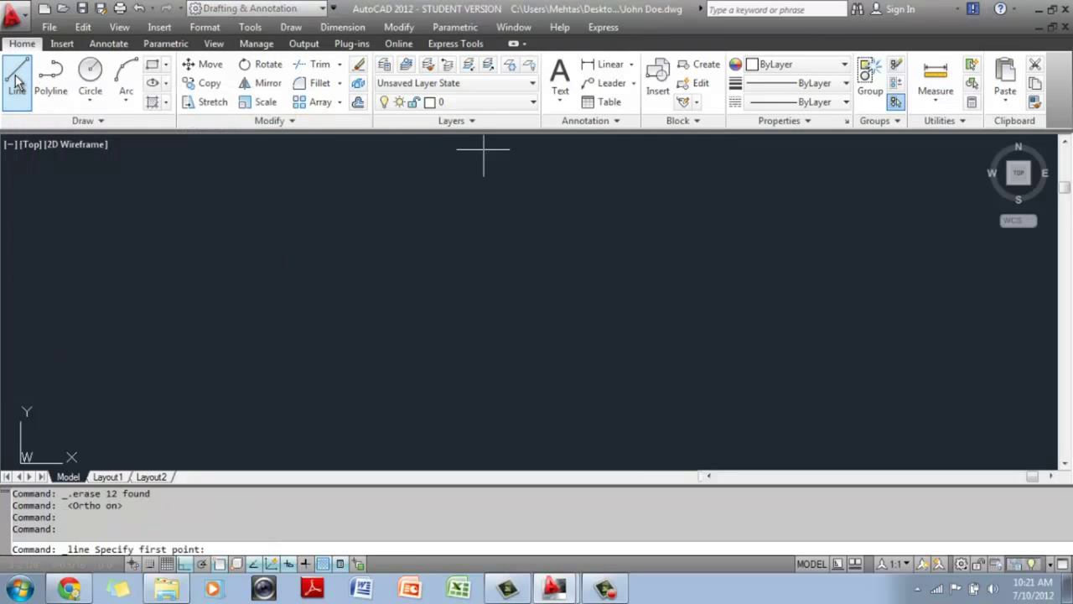
pyautogui.click(359, 227)
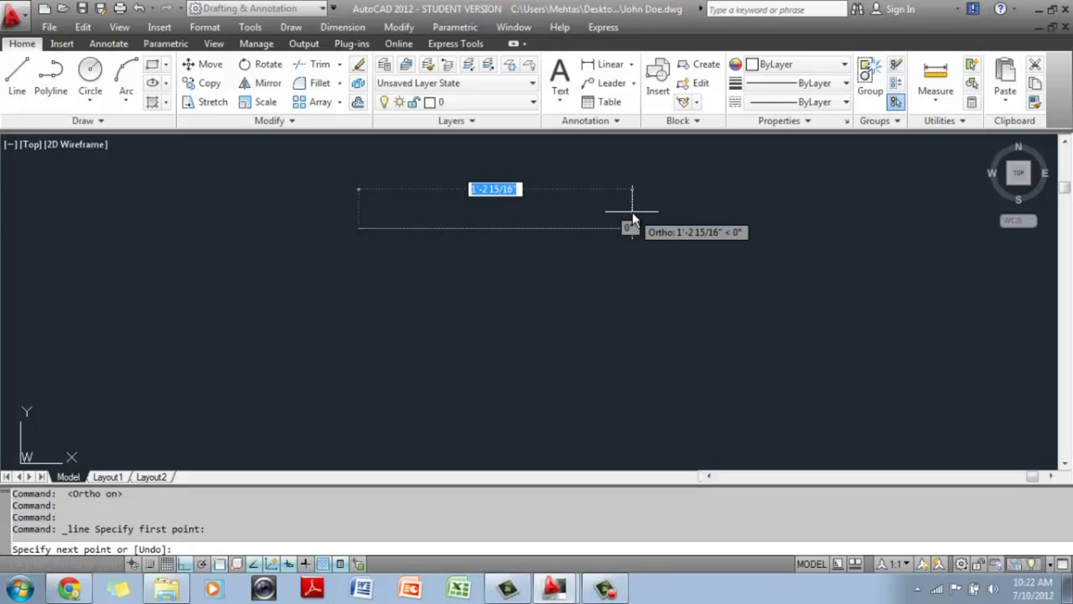
pyautogui.scroll(7, 424, 223)
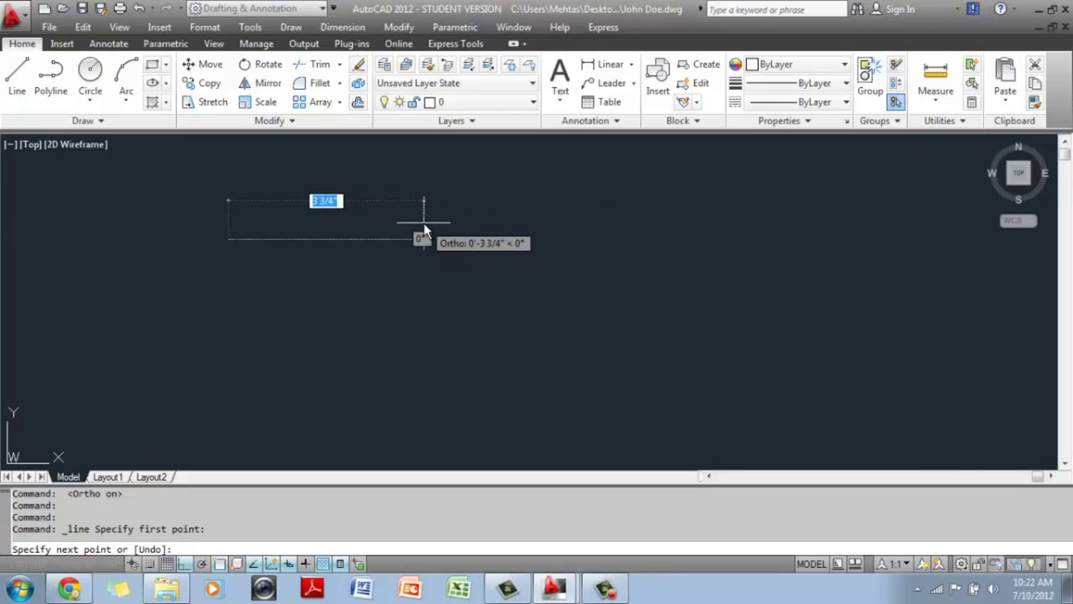
pyautogui.moveTo(423, 223); pyautogui.dragTo(587, 232, button='middle')
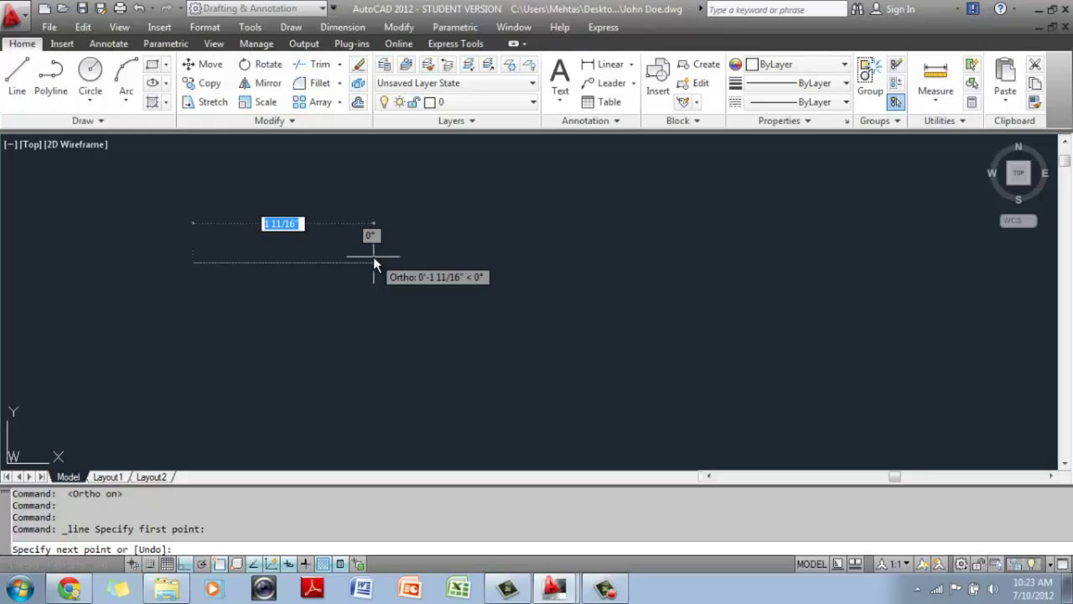
pyautogui.write('2')
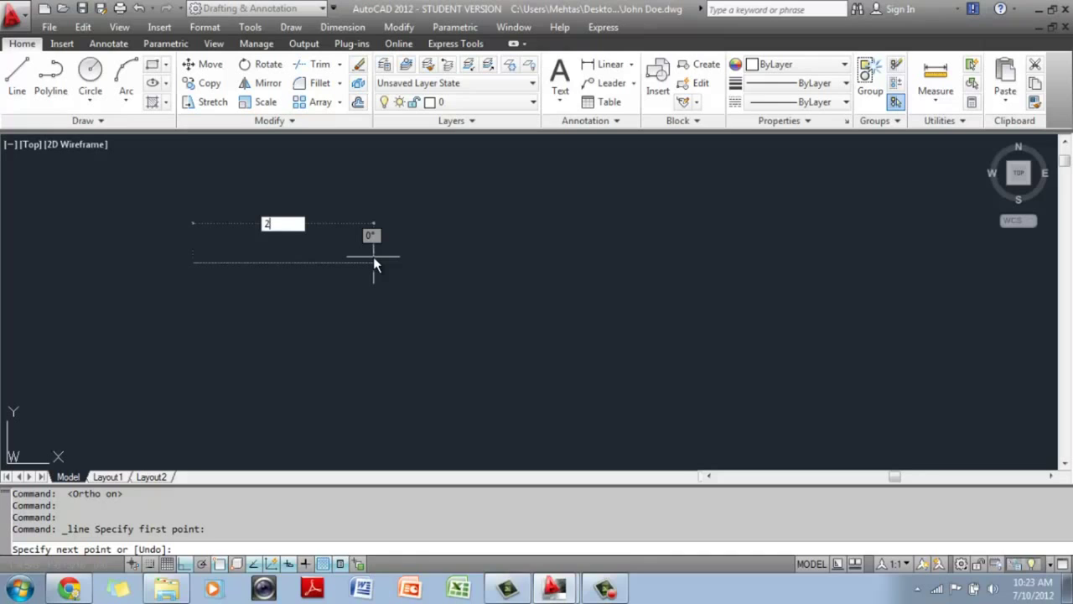
pyautogui.press('Return')
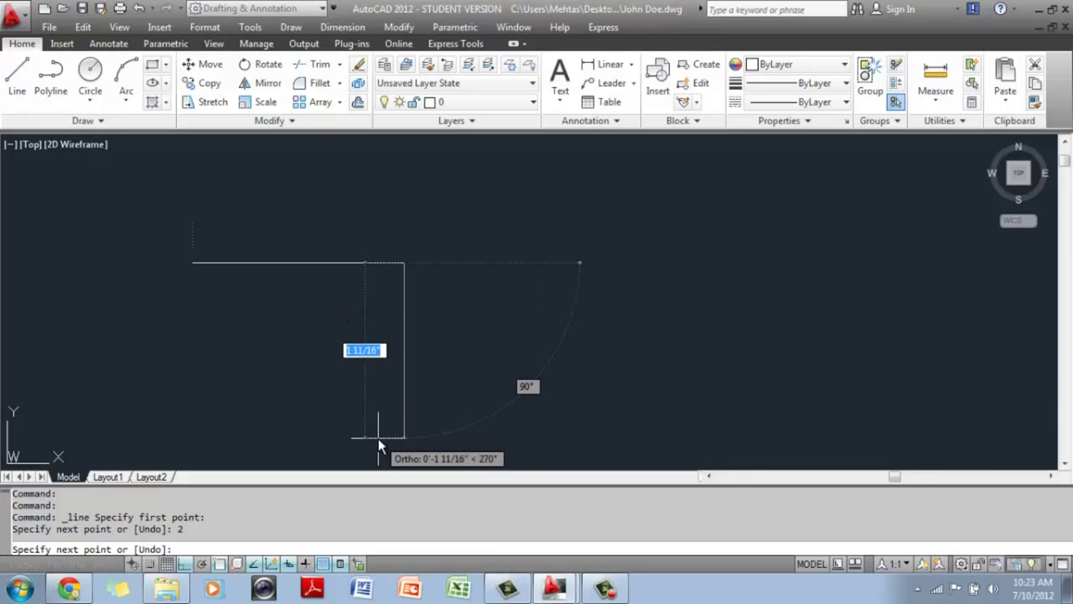
pyautogui.write('2')
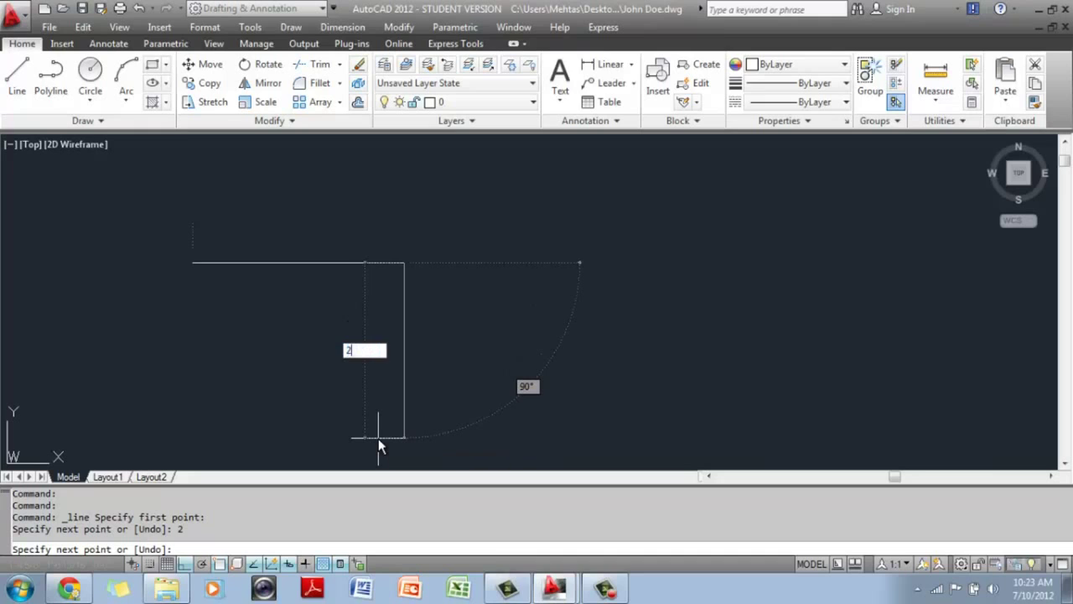
pyautogui.press('Return')
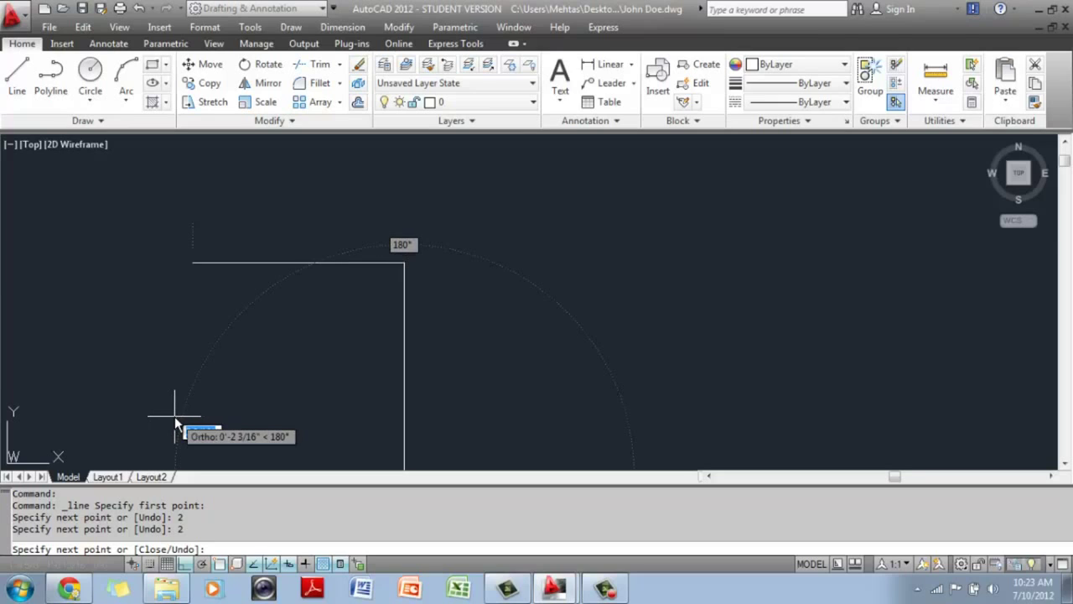
# Step: Complete the square with a 2-inch bottom side and a 2-inch left side, and end the Line command
pyautogui.write('2')
pyautogui.press('Return')
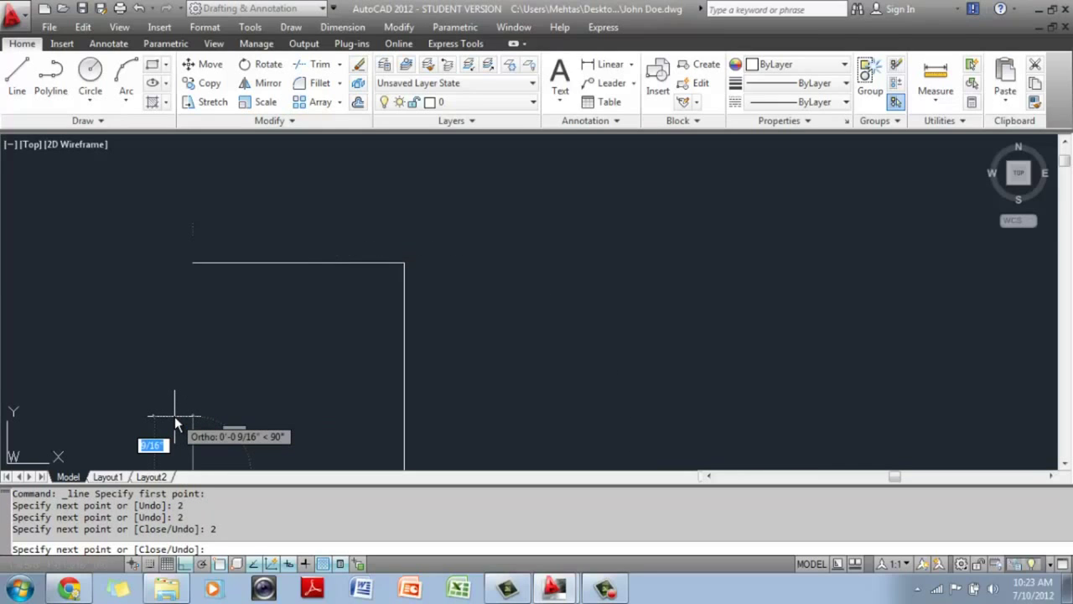
pyautogui.scroll(-3, 174, 416)
pyautogui.moveTo(180, 412); pyautogui.dragTo(244, 328, button='middle')
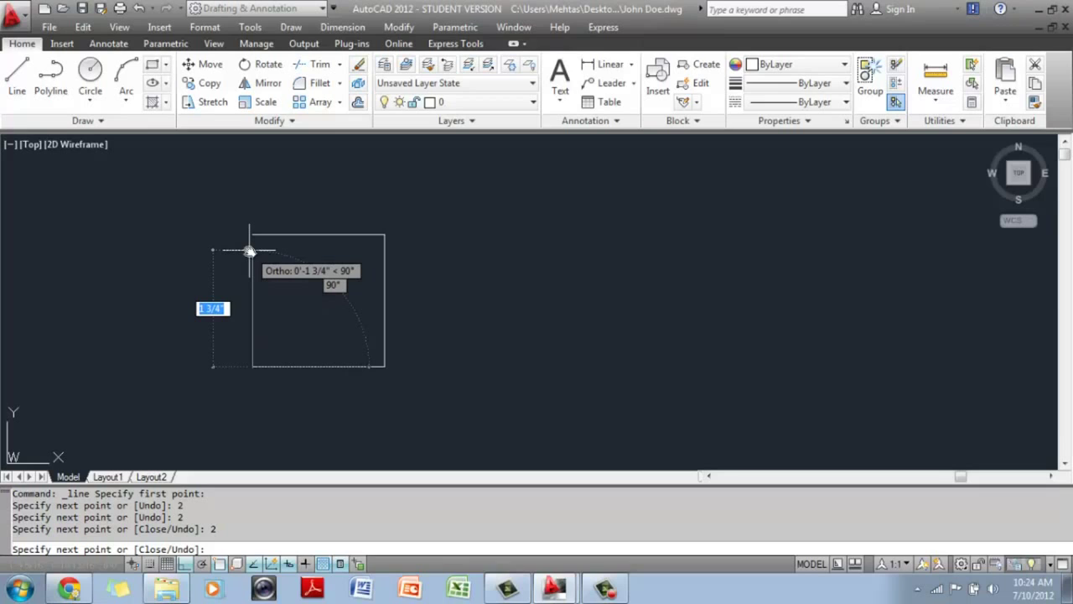
pyautogui.write('2')
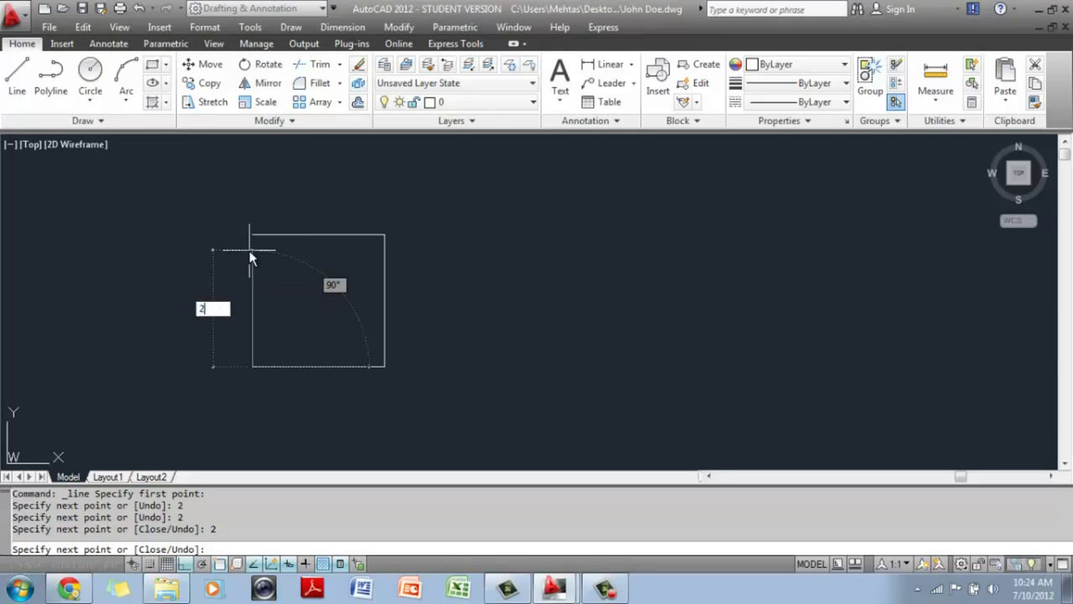
pyautogui.press('Return')
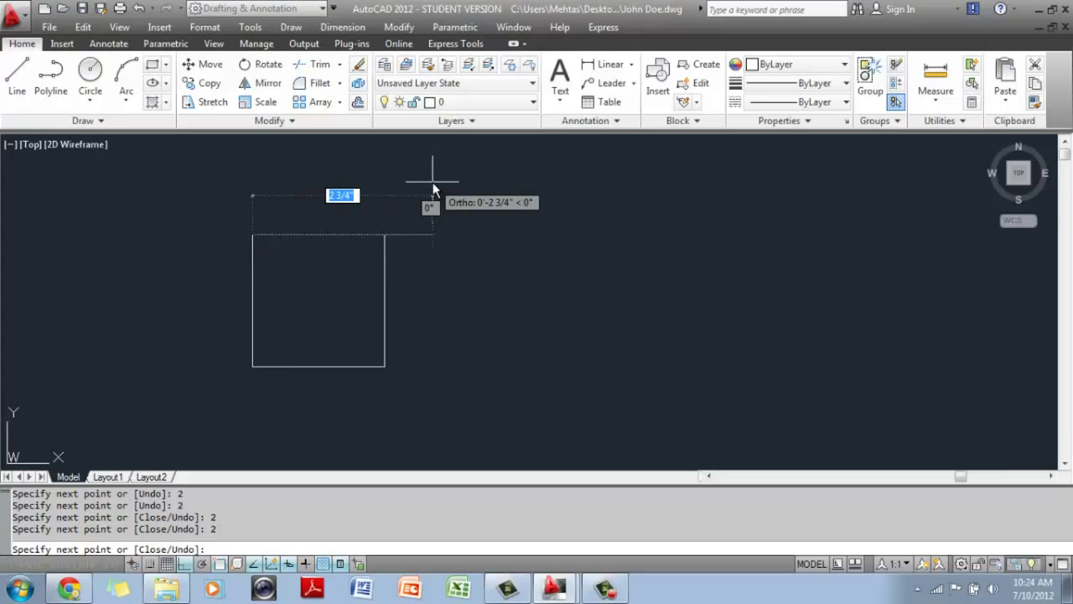
pyautogui.press('Return')
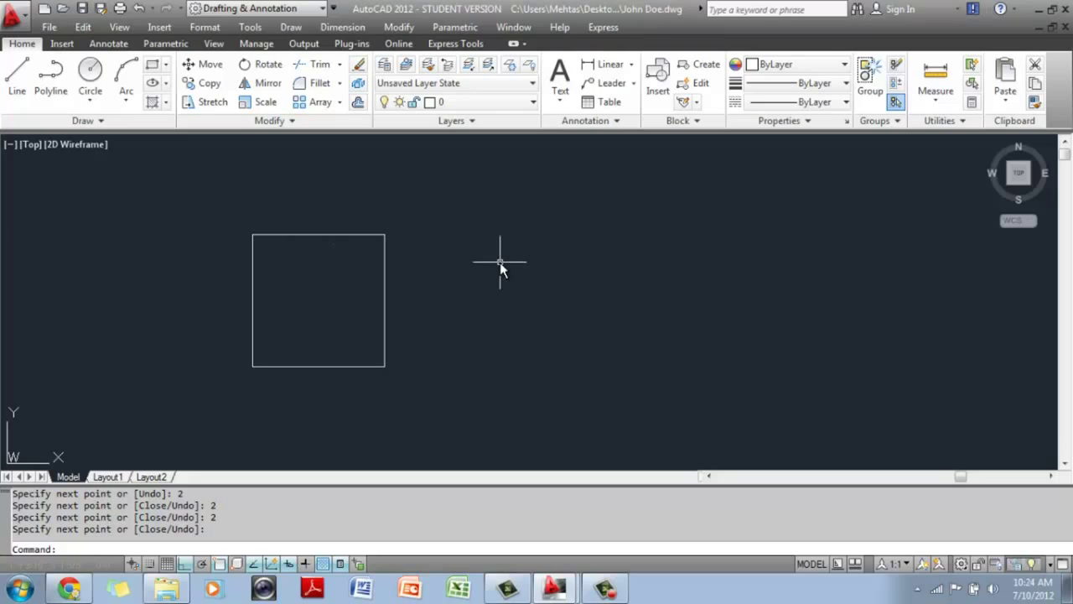
# Step: Start a second square right of the first, level with its top edge, by drawing 2-inch left and bottom sides with the Line command
pyautogui.click(17, 82)
pyautogui.click(437, 234)
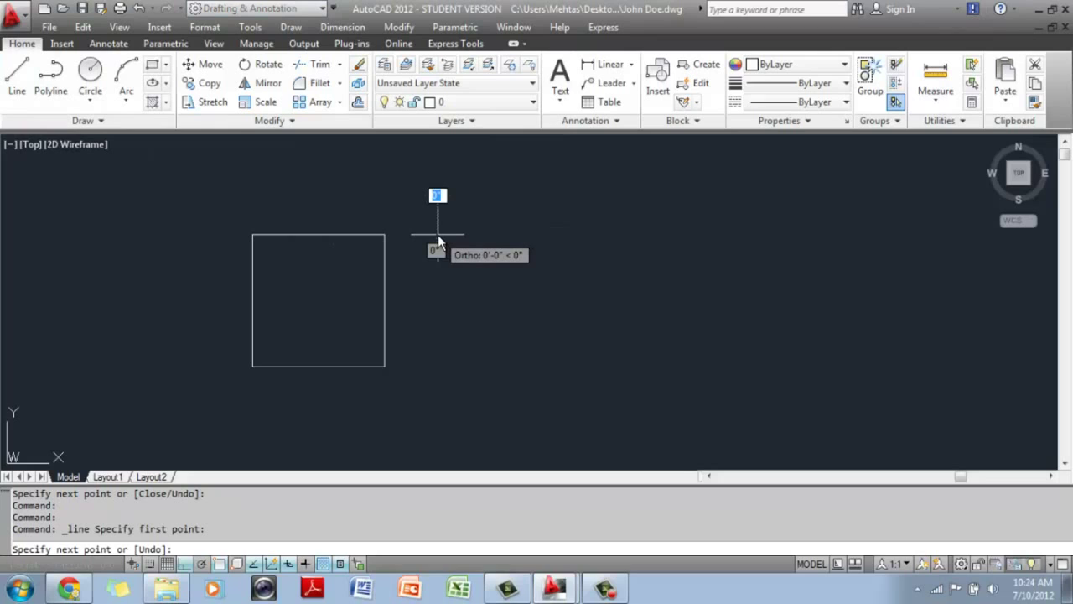
pyautogui.click(184, 564)
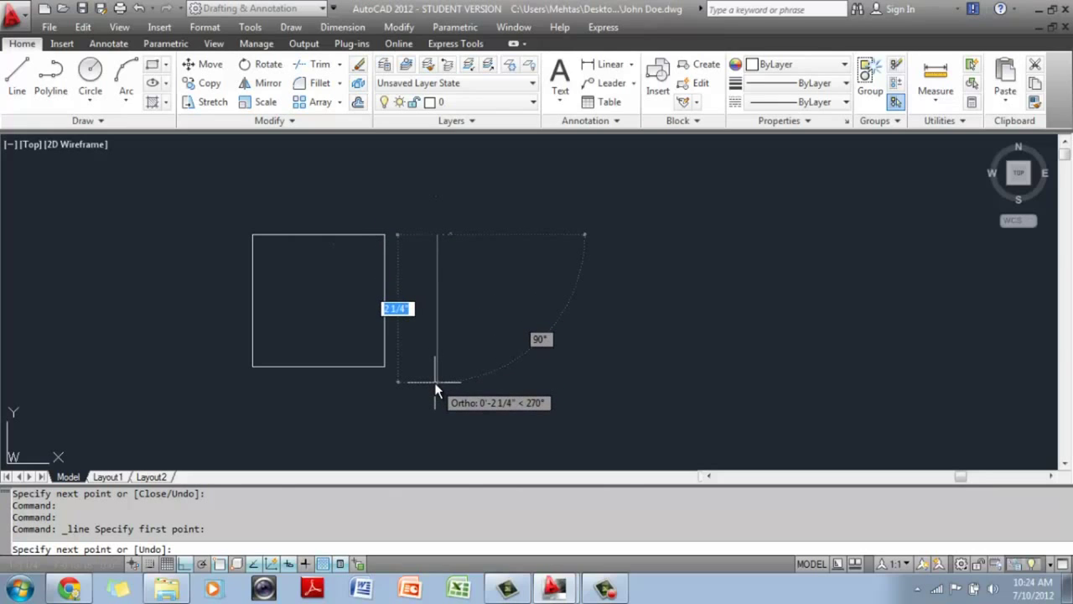
pyautogui.write('2')
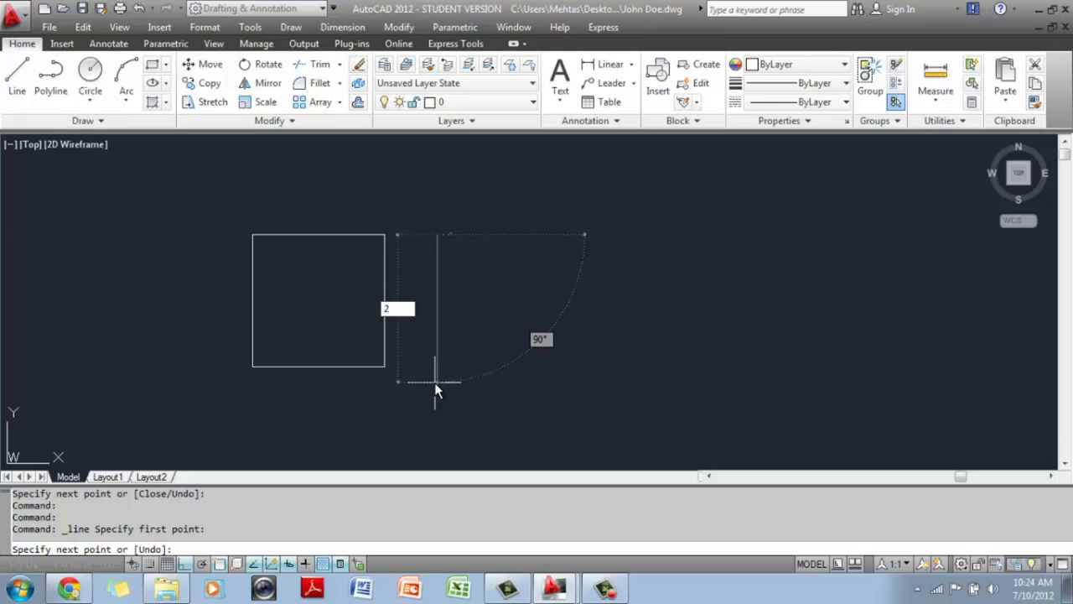
pyautogui.press('Return')
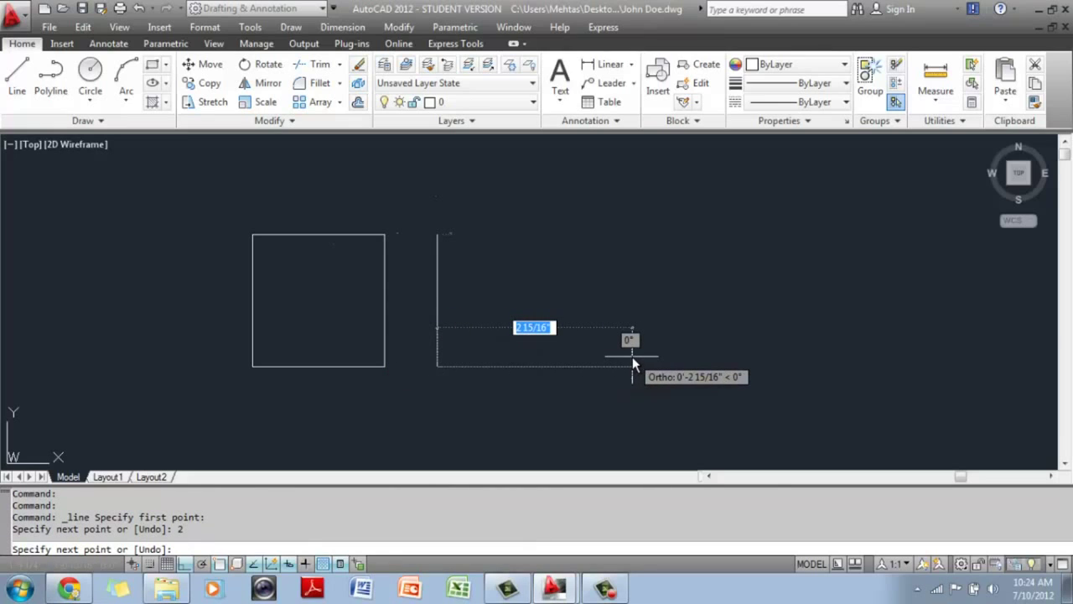
pyautogui.write('2')
pyautogui.press('Return')
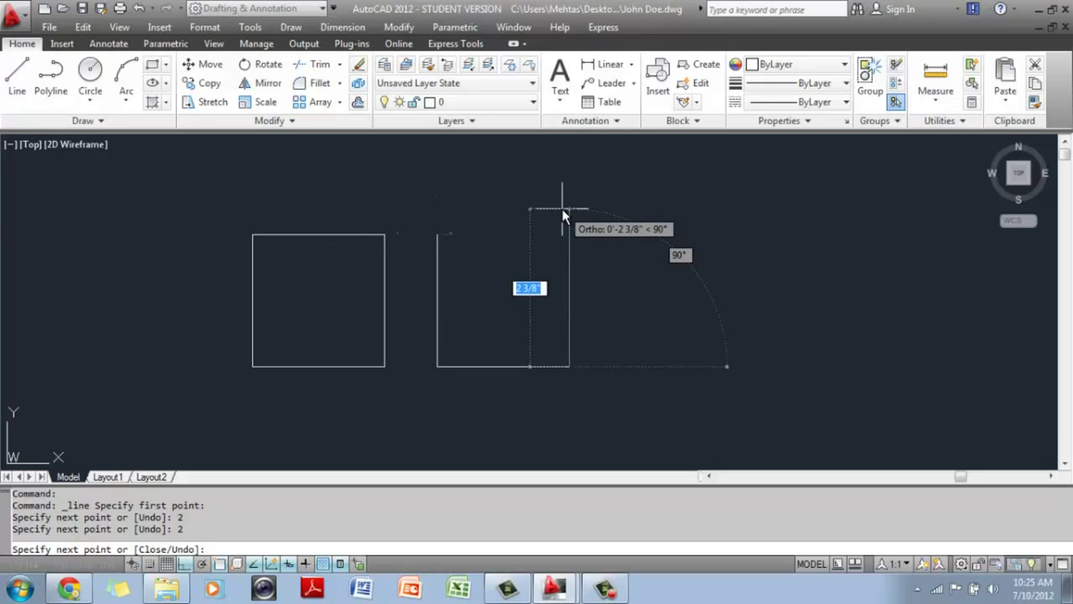
# Step: Close the second square with a 2-inch right side and a 2-inch top side, and end the Line command
pyautogui.write('2')
pyautogui.press('Return')
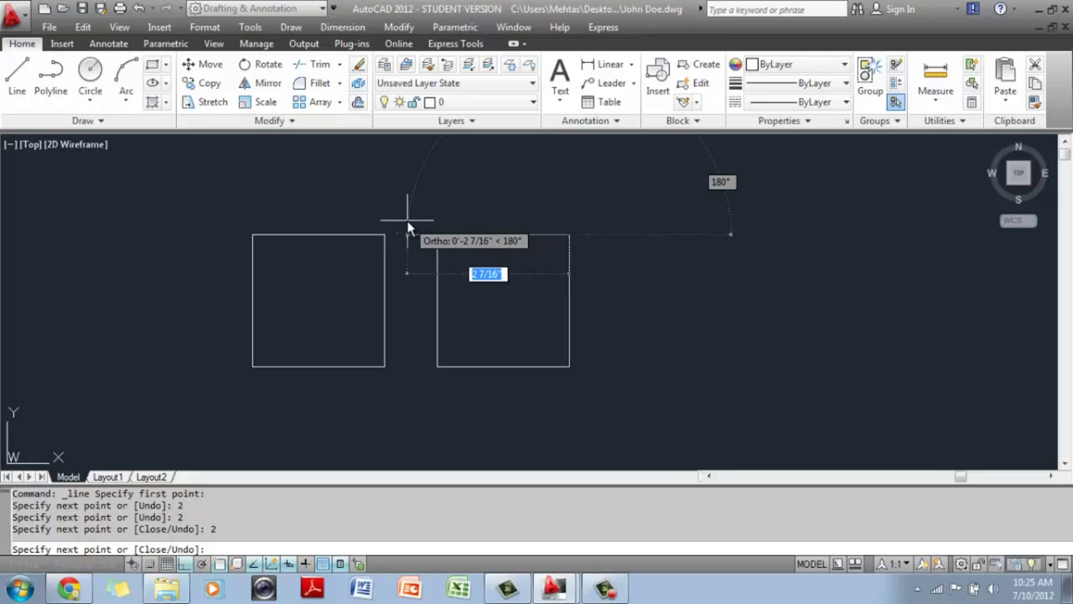
pyautogui.write('2')
pyautogui.press('Return')
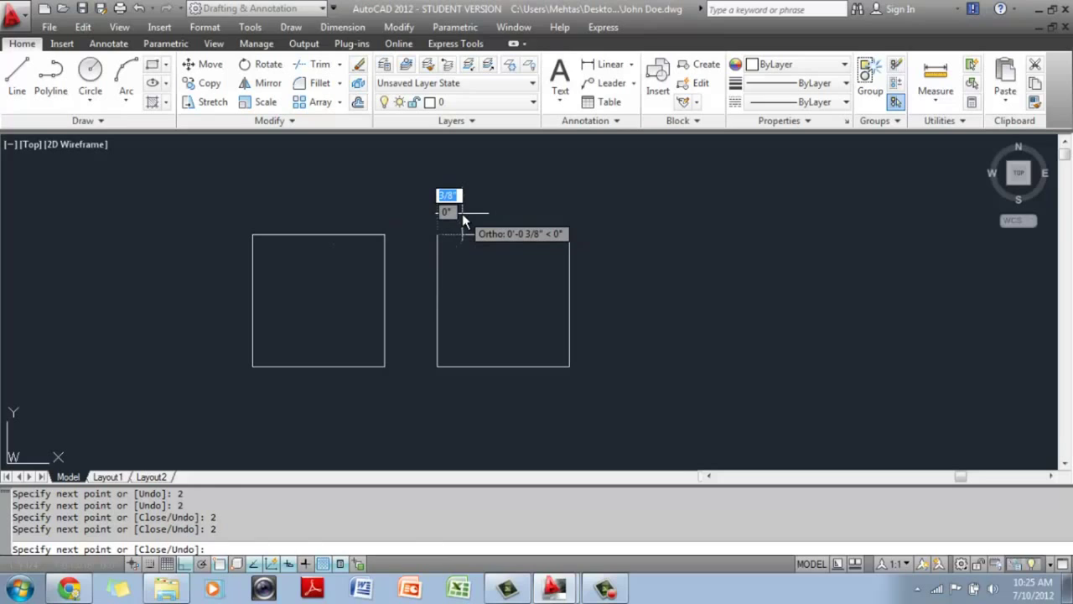
pyautogui.press('Return')
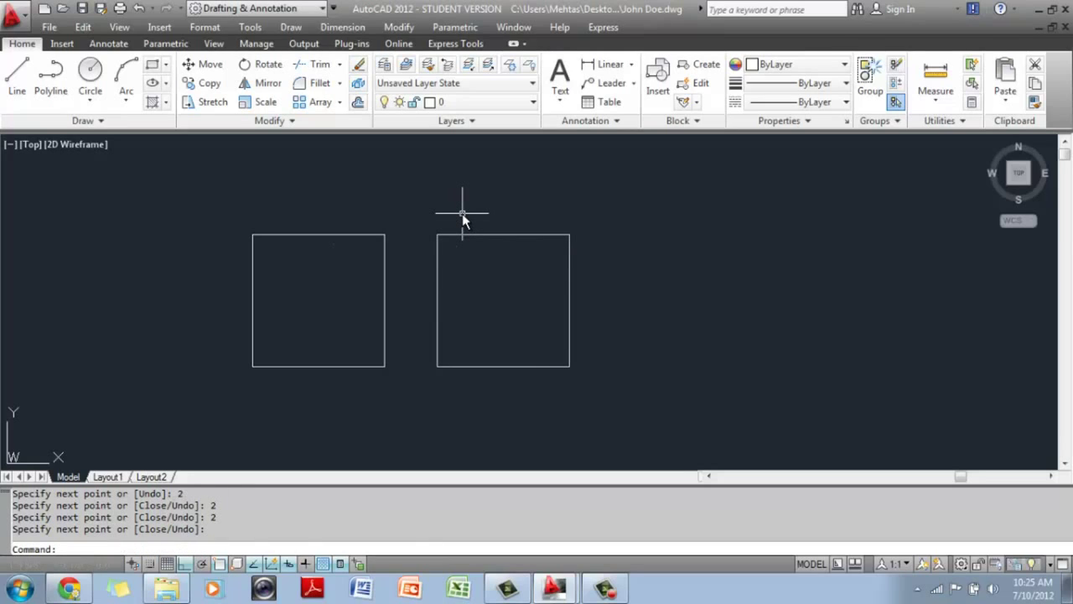